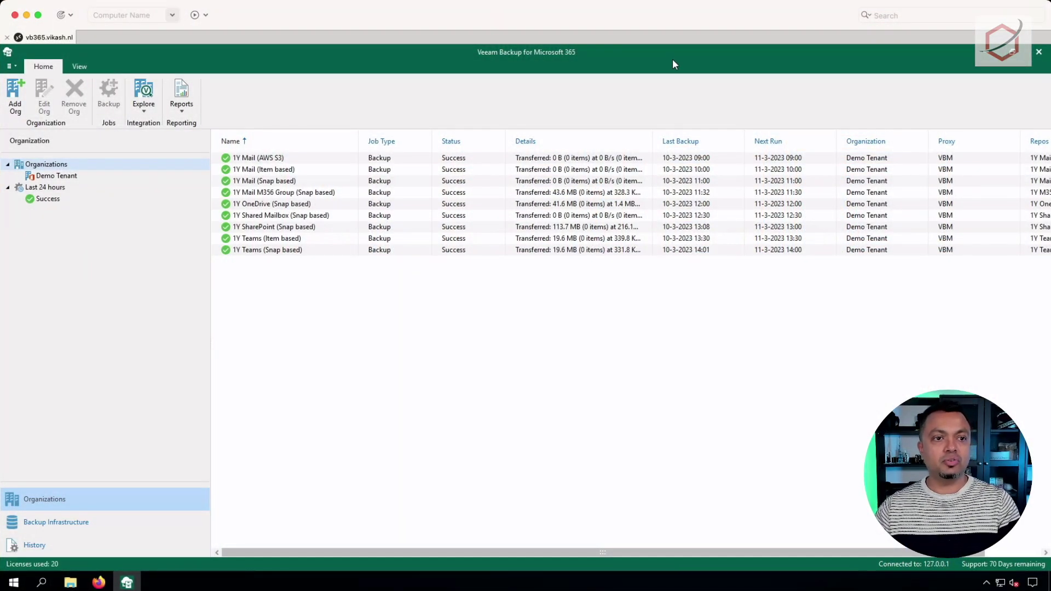
- Check the installed version of Veeam Backup for Microsoft 365 in its About information
click(14, 65)
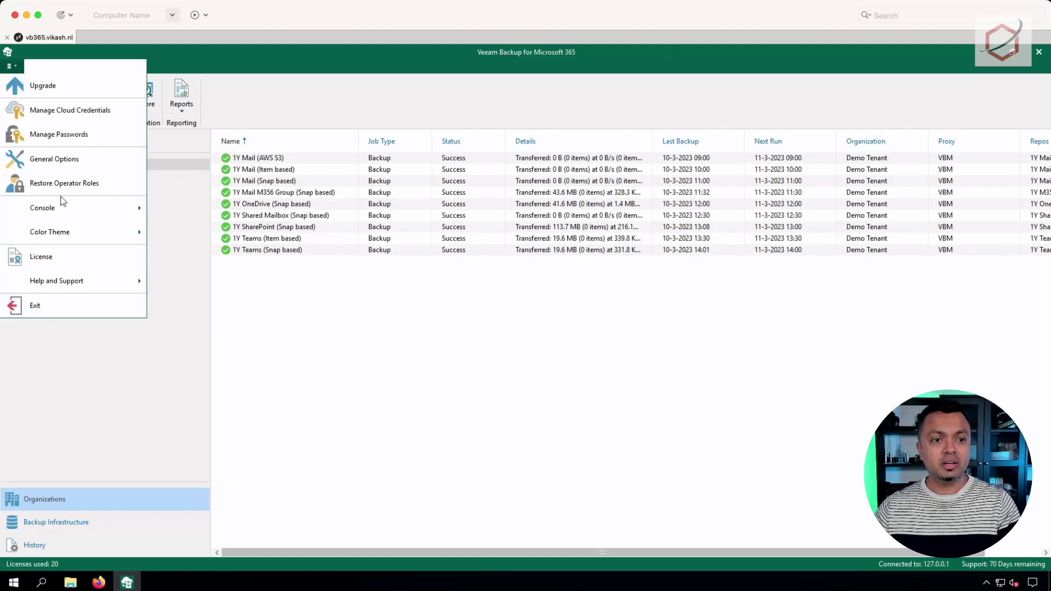
mouse_move(73, 280)
click(248, 356)
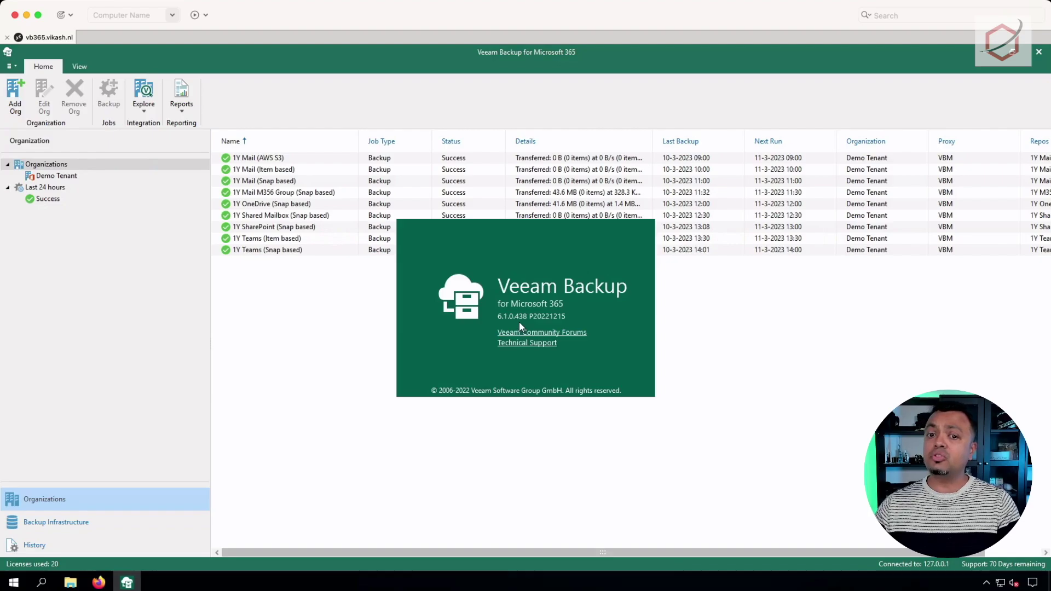
click(618, 315)
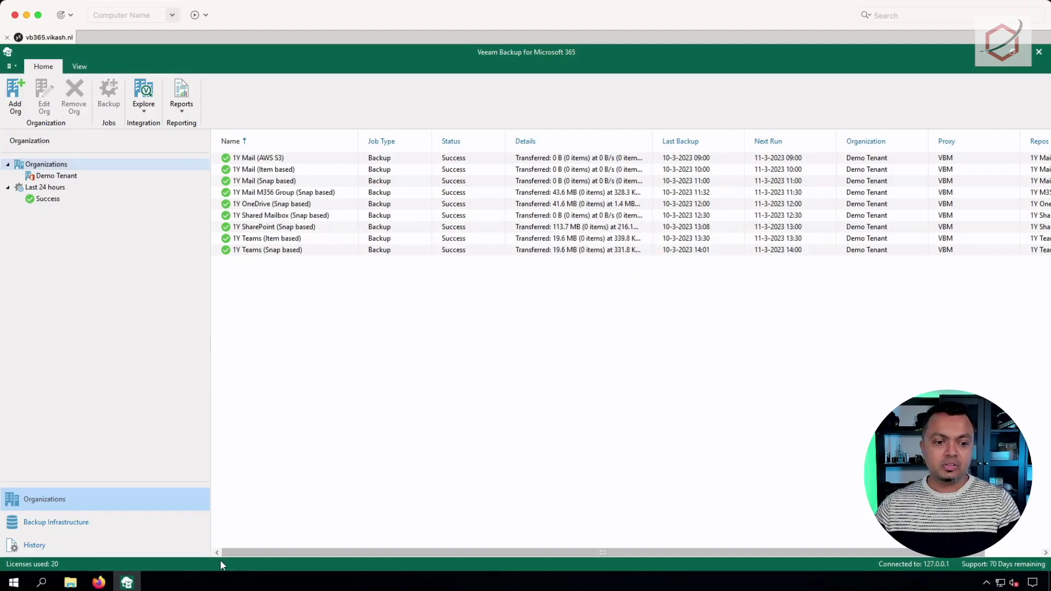
- Show the Veeam Backup for Microsoft 365 DVD drive (F:) in File Explorer and slightly widen the navigation pane
click(997, 55)
click(70, 582)
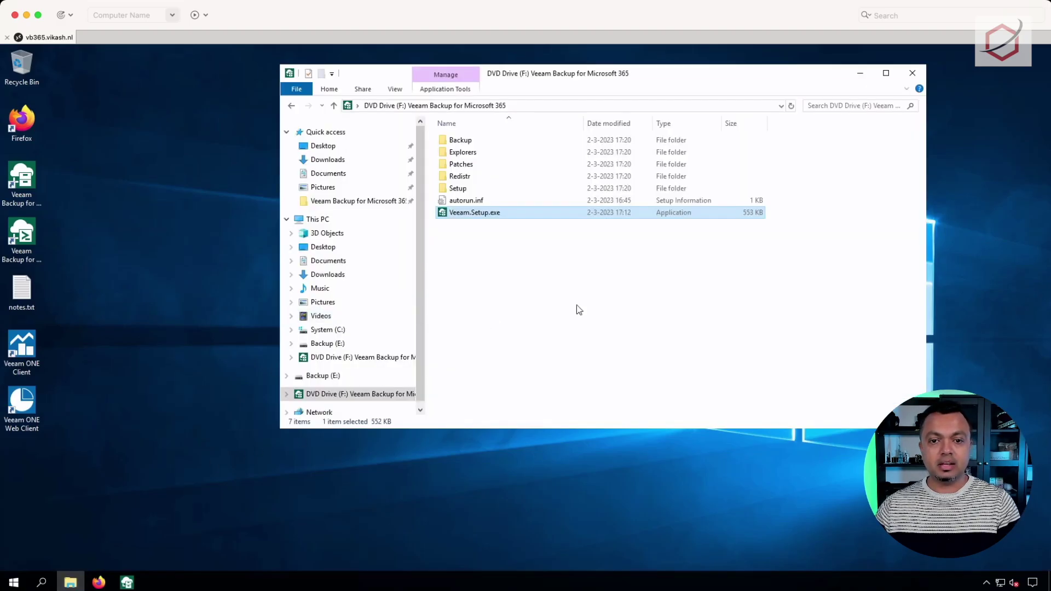
click(619, 302)
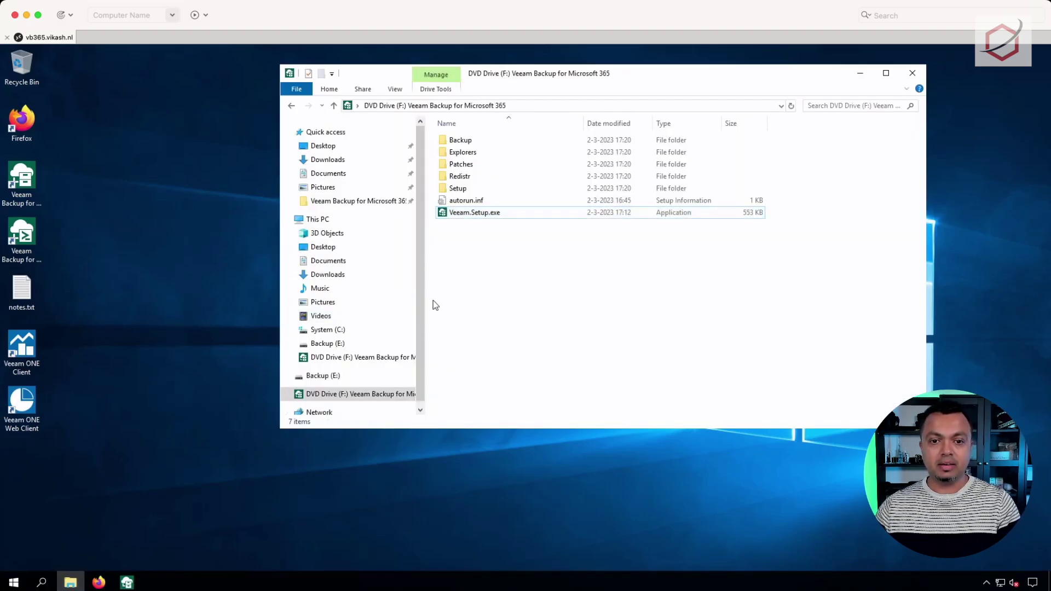
drag(427, 306, 437, 307)
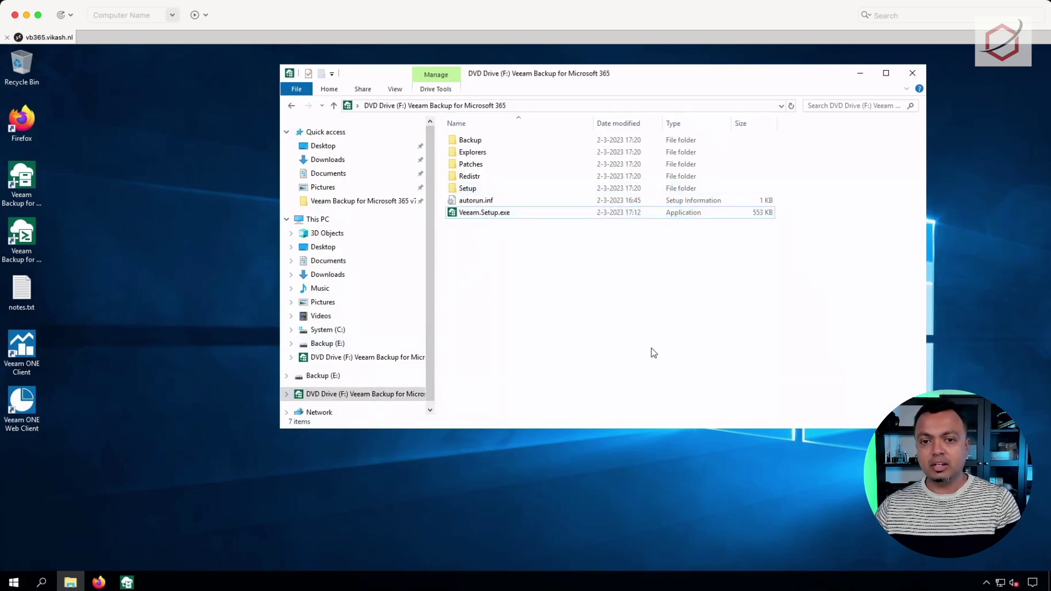
- Exit the Veeam Backup for Microsoft 365 console and launch Veeam.Setup.exe from DVD drive F:
click(127, 583)
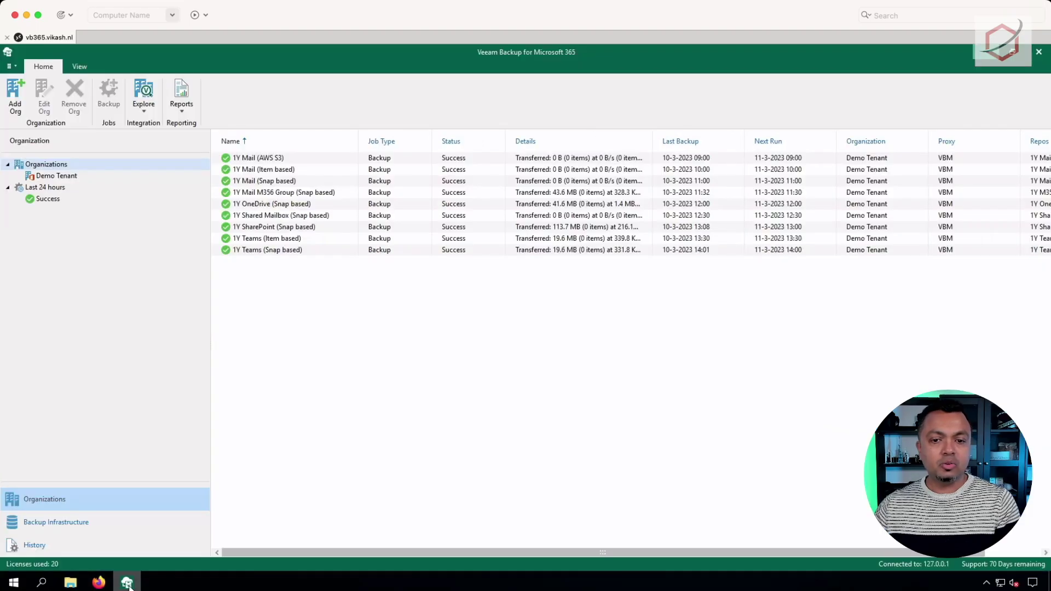
click(1038, 55)
click(645, 71)
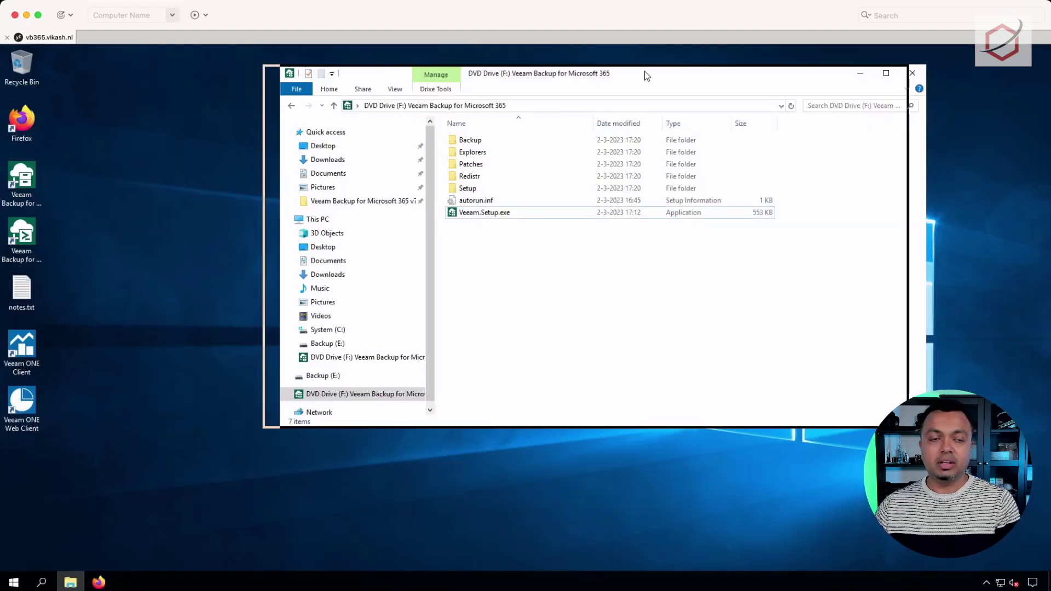
double_click(482, 215)
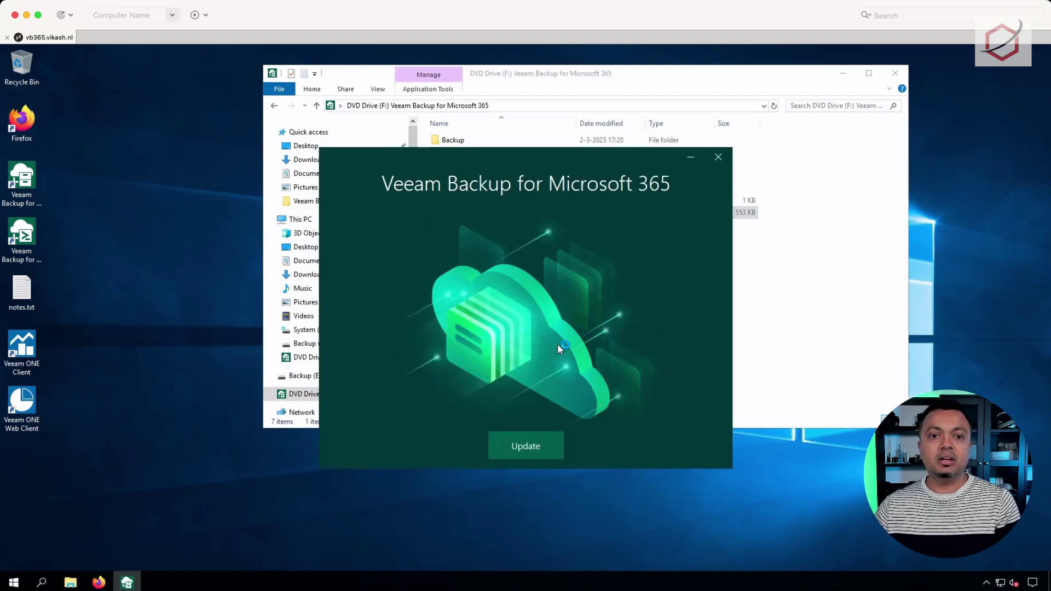
click(844, 73)
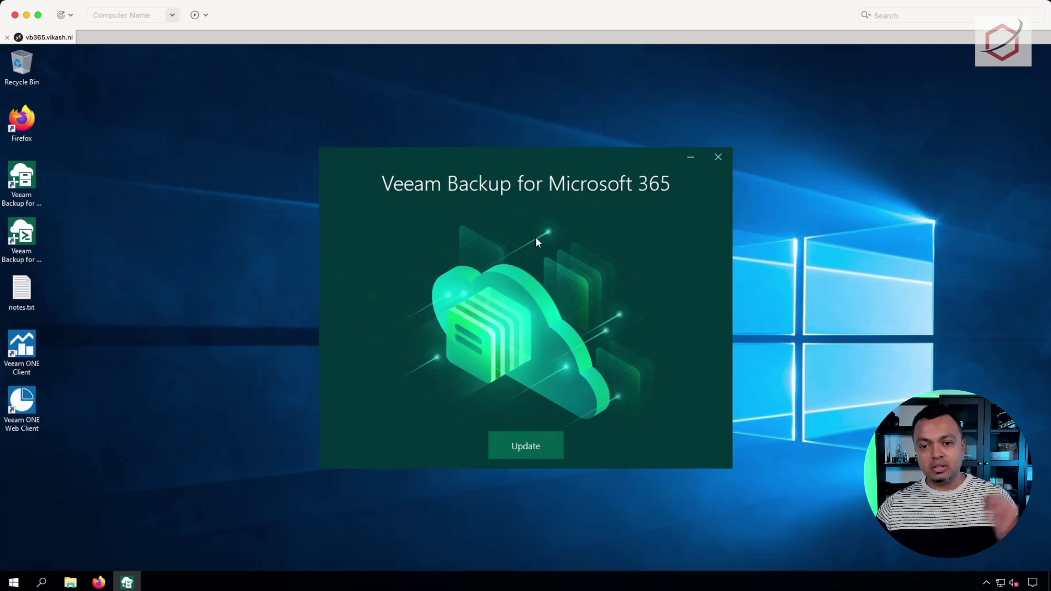
- Start the Veeam Backup for Microsoft 365 update, acknowledge the operating system notice and accept the license agreements
click(522, 450)
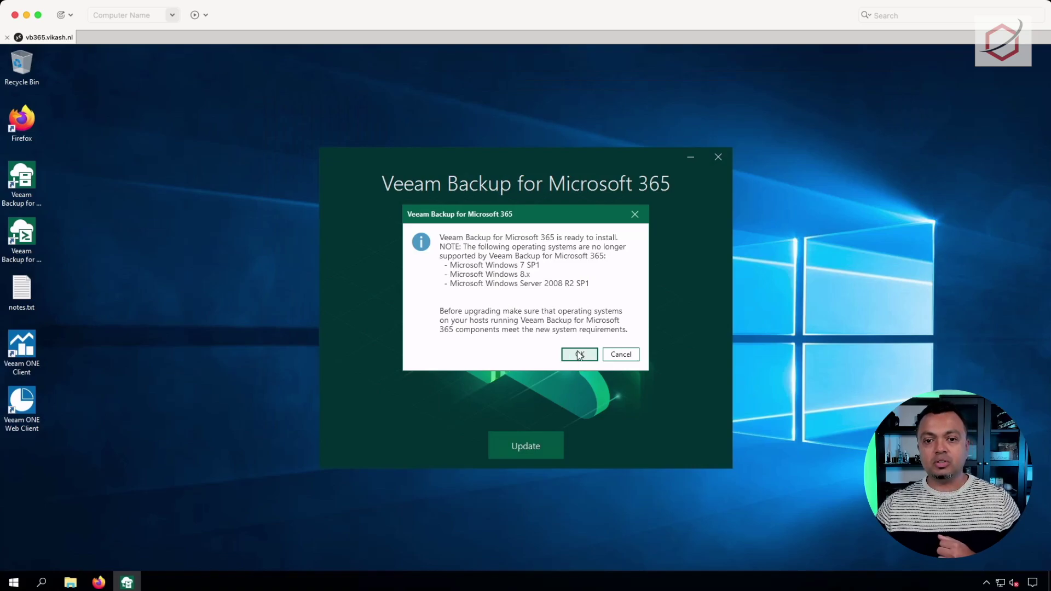
click(579, 356)
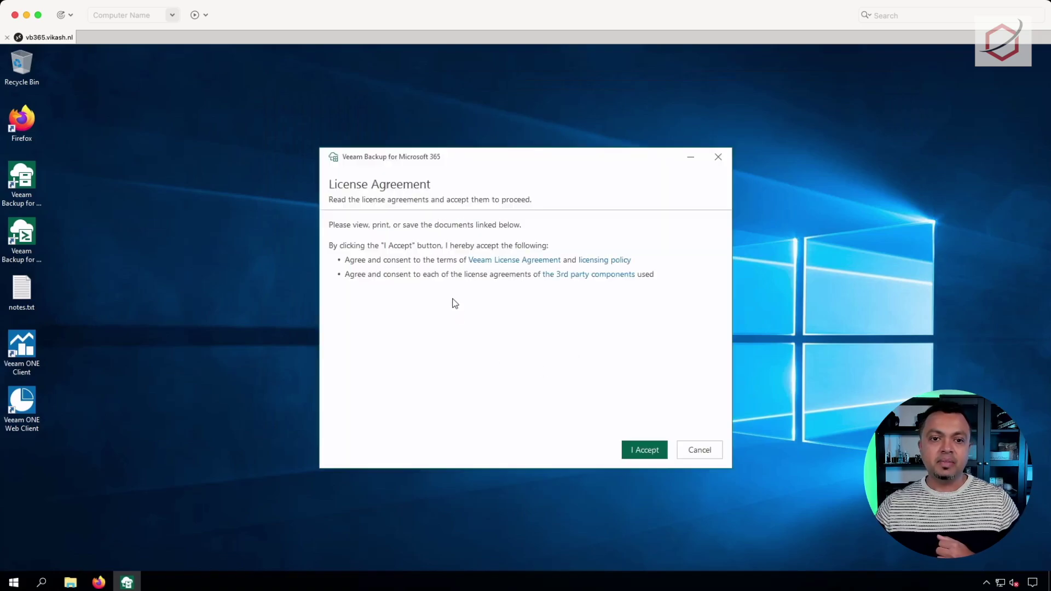
click(643, 448)
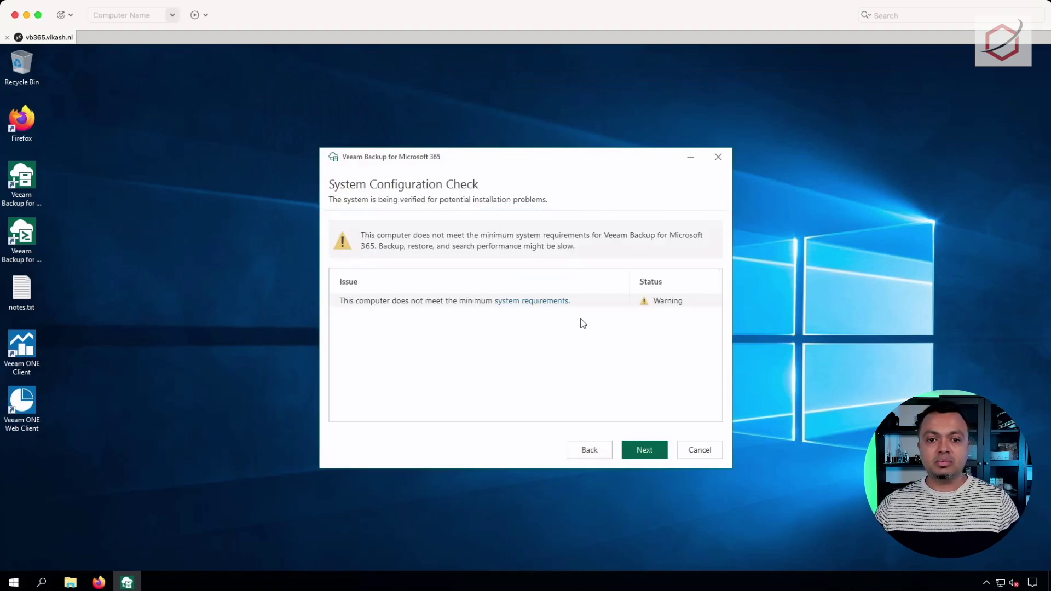
- Proceed past the system requirements check and install the 7.0.0.2914 update of all listed components
click(475, 305)
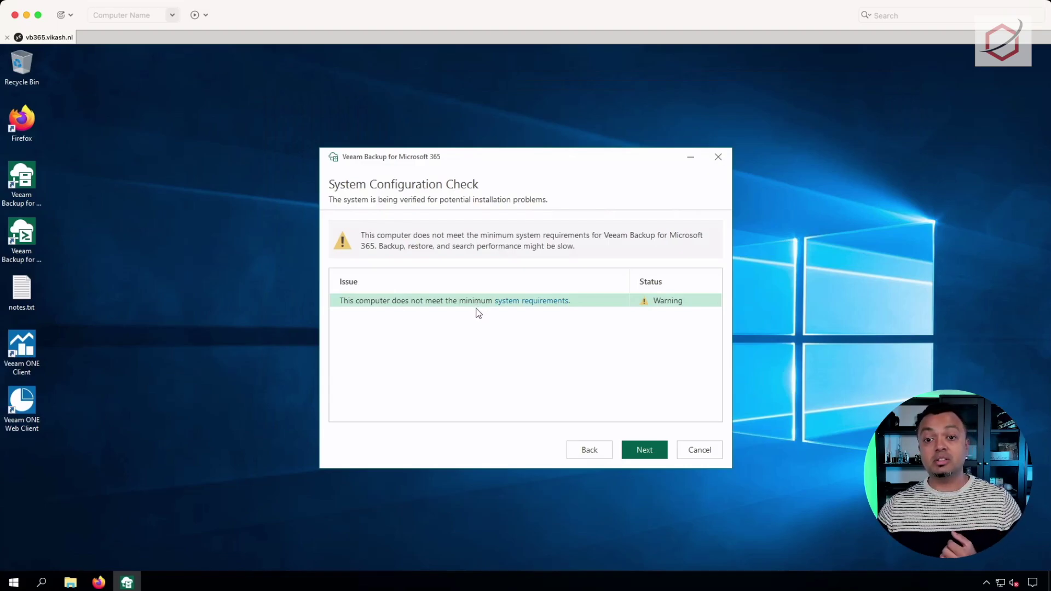
click(646, 450)
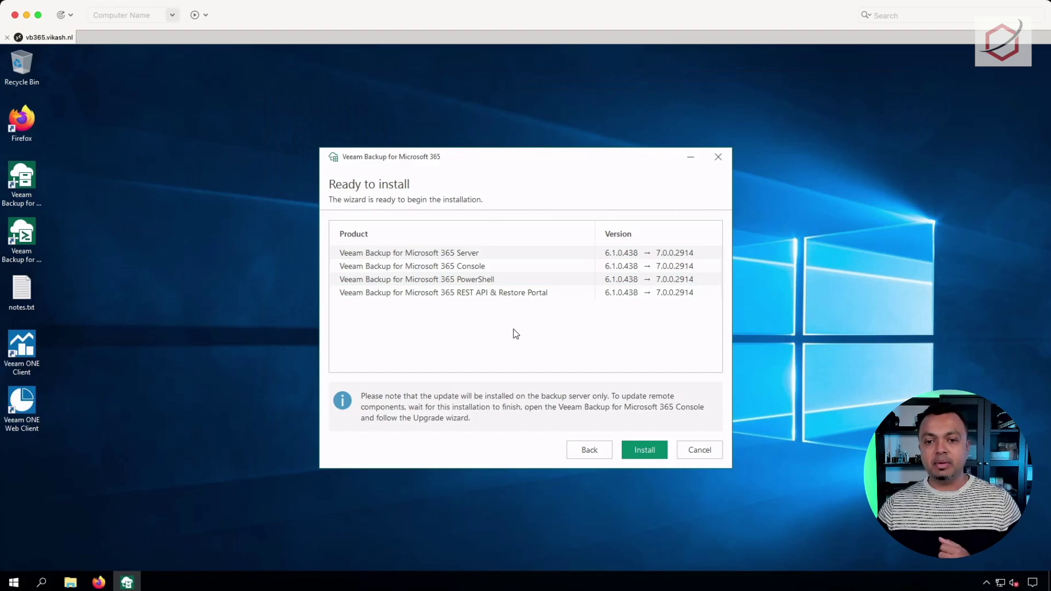
click(652, 451)
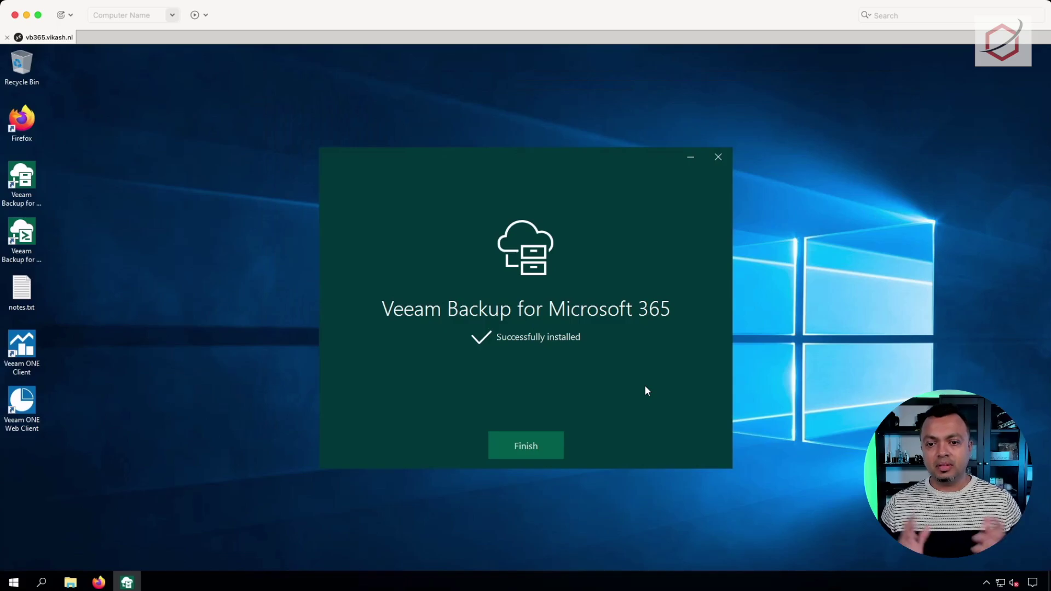
- Finish the setup wizard, reopen the Veeam Backup for Microsoft 365 console and maximize its window
click(521, 441)
click(564, 398)
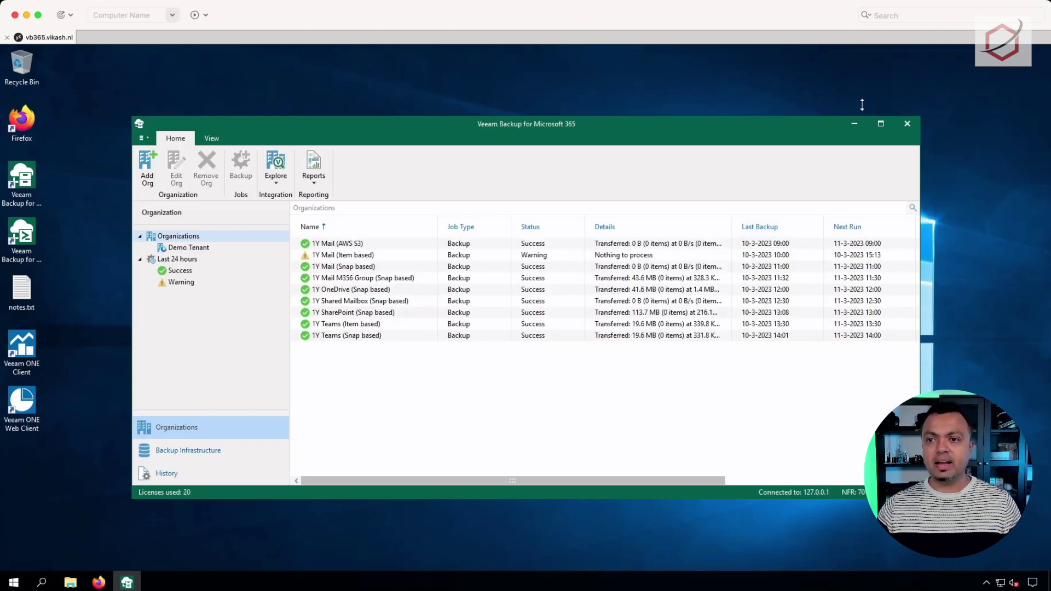
click(886, 124)
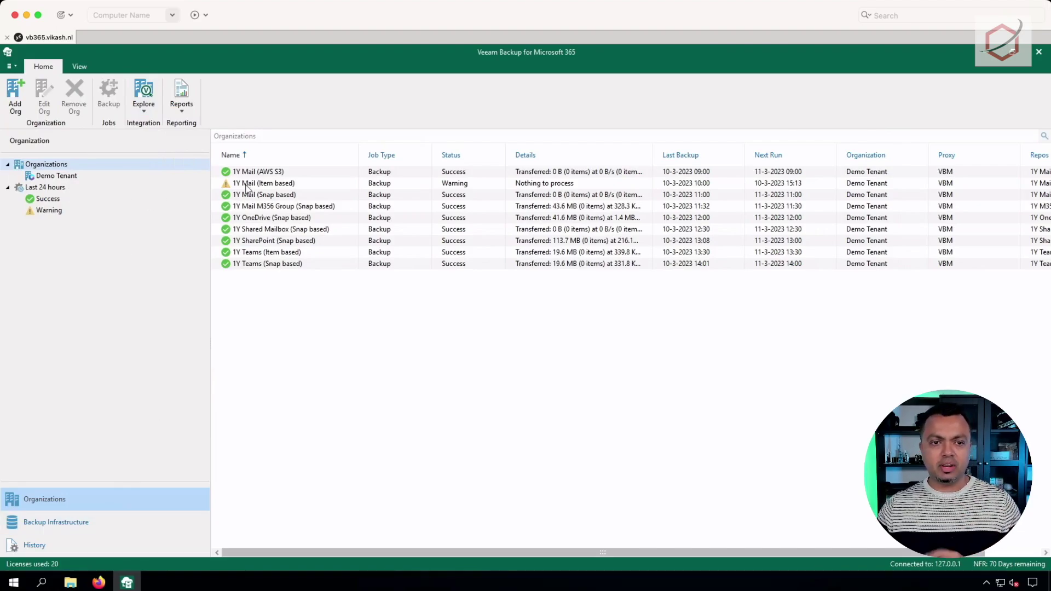
- Upgrade the out-of-date backup repository "1Y Teams (Item based)" in the backup infrastructure
click(49, 529)
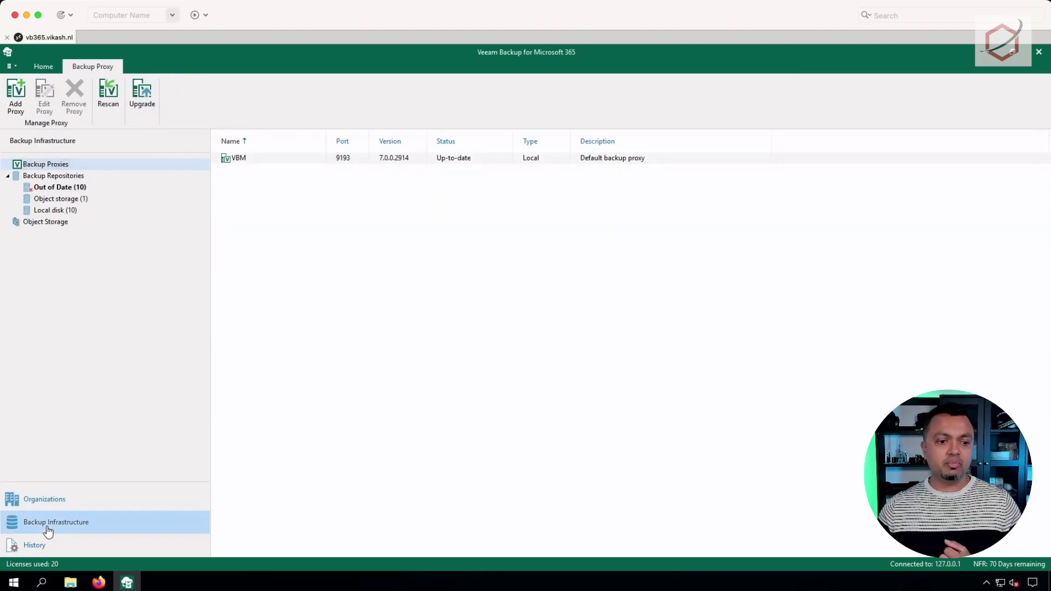
click(65, 189)
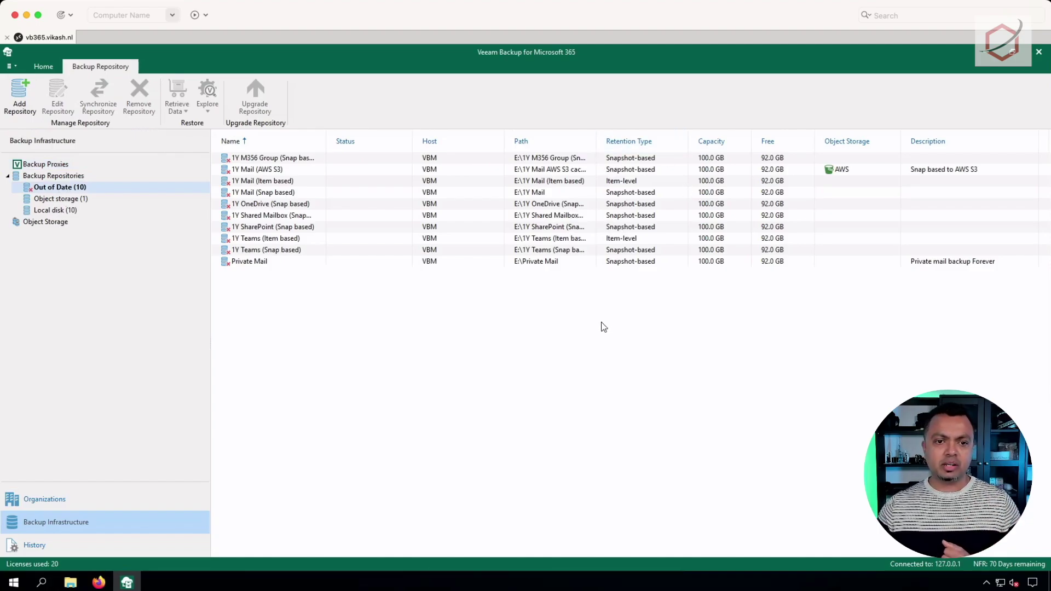
click(257, 239)
right_click(256, 241)
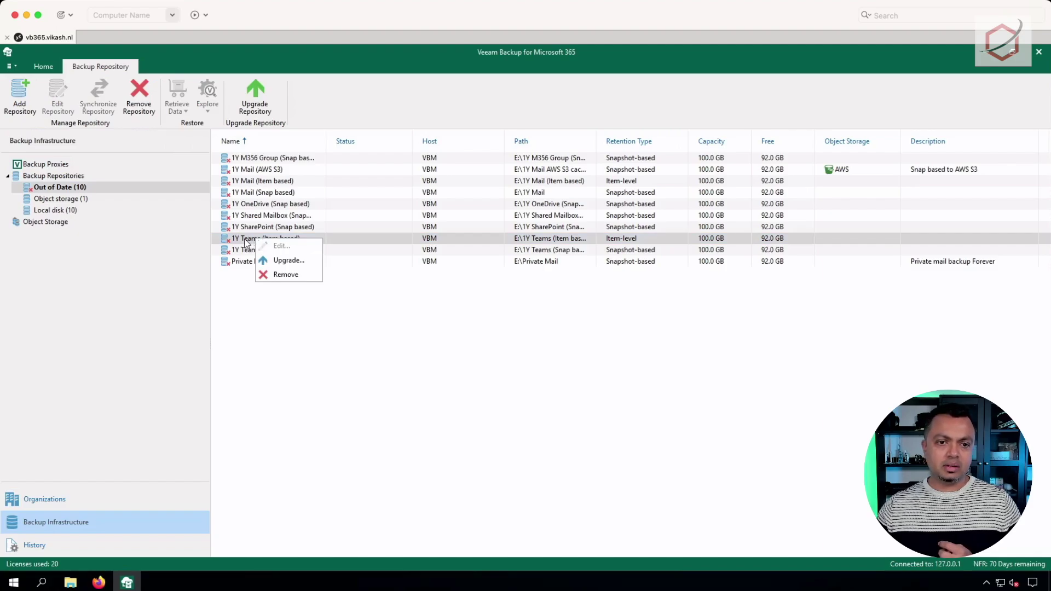
click(284, 260)
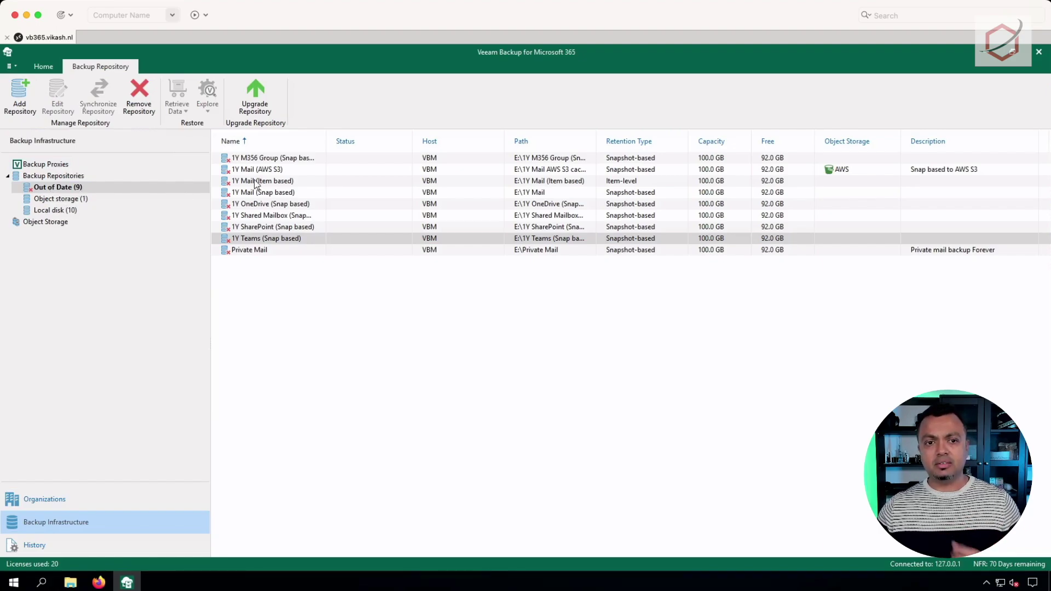
- Upgrade all remaining out-of-date repositories together, from the 1Y M356 Group repository through Private Mail
click(270, 160)
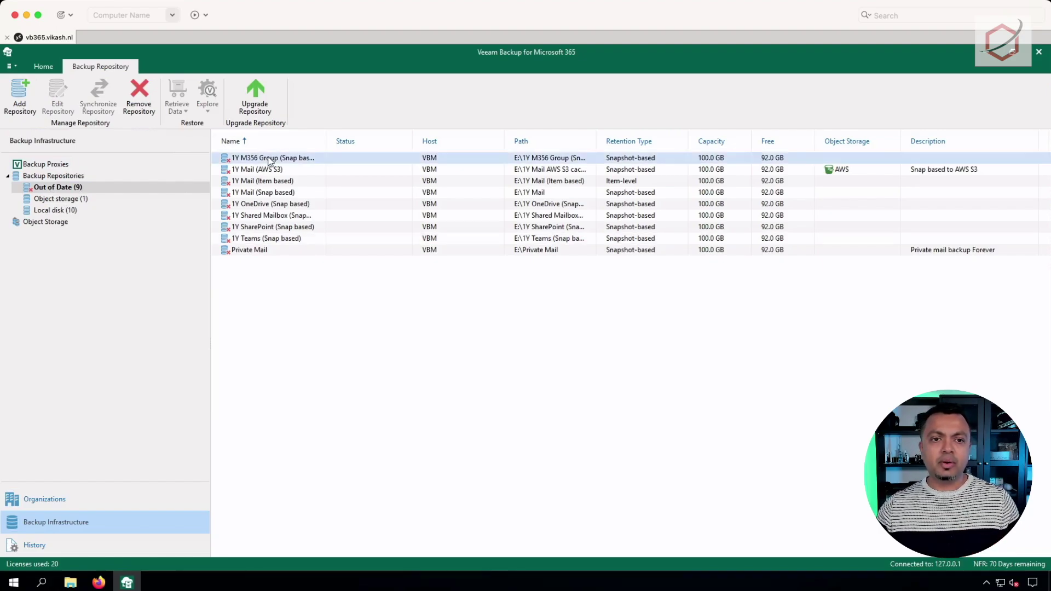
shift+click(268, 247)
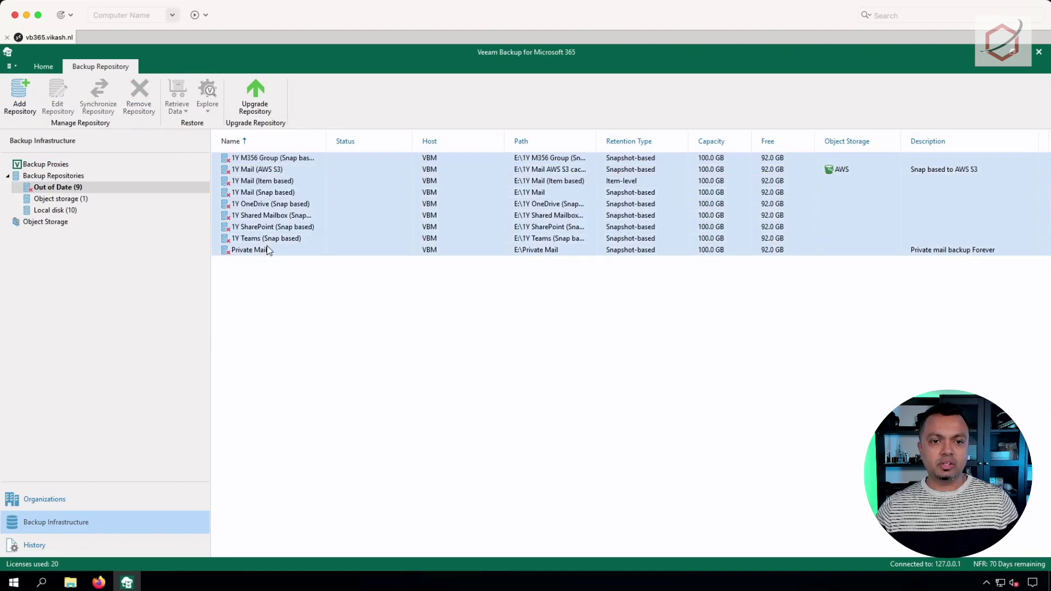
click(256, 93)
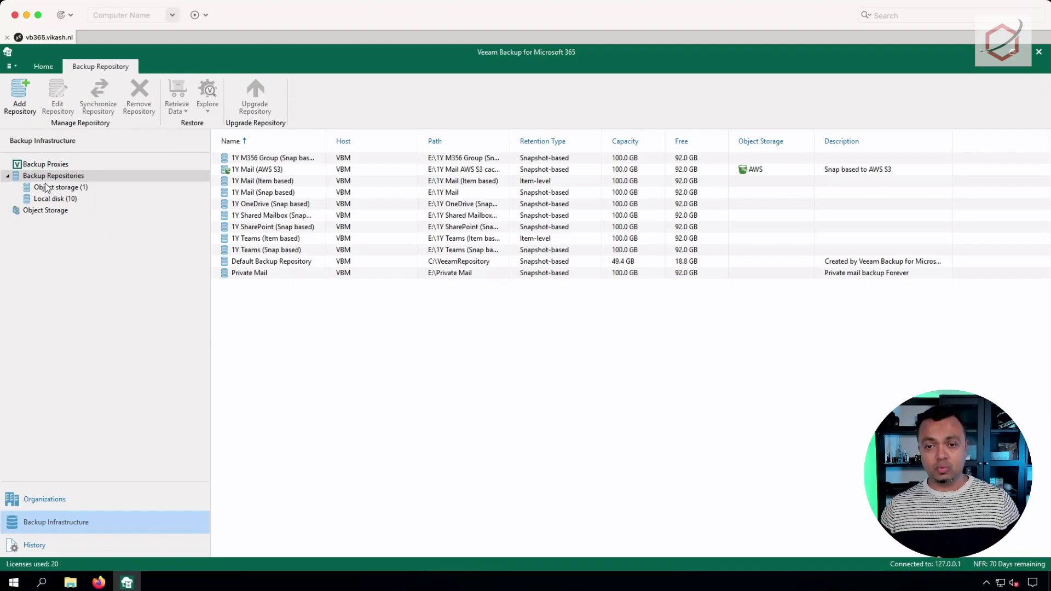
- Start the "1Y Mail (Item based)" backup job from the organizations' job list
click(51, 500)
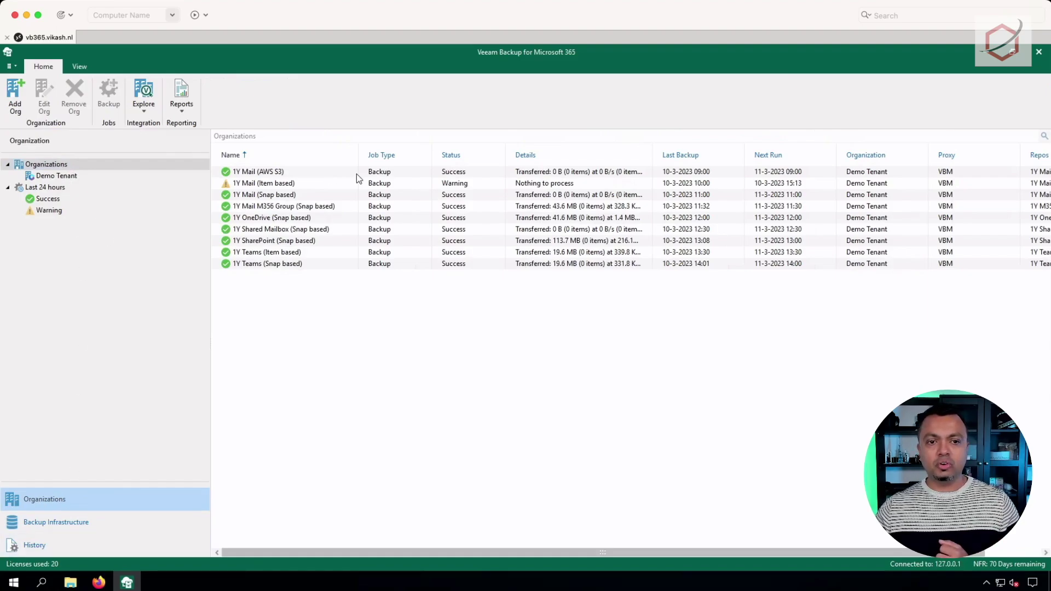
right_click(285, 185)
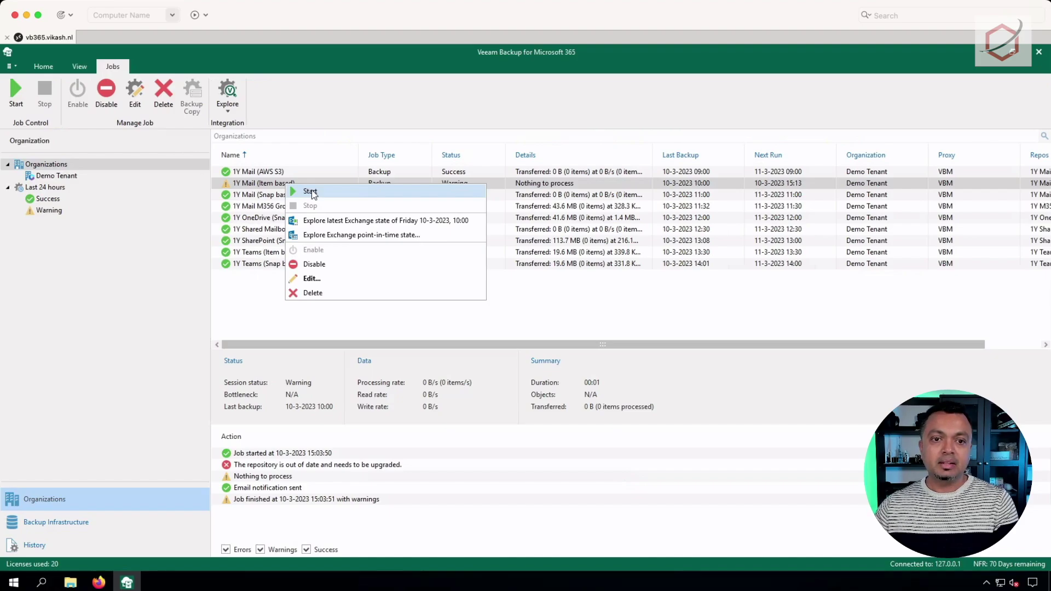
click(314, 194)
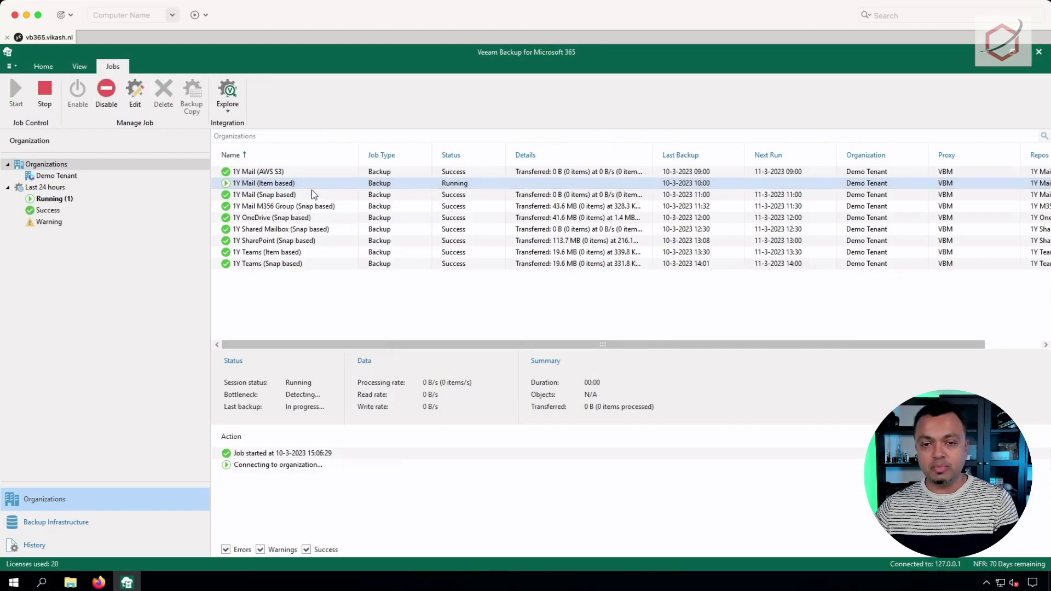
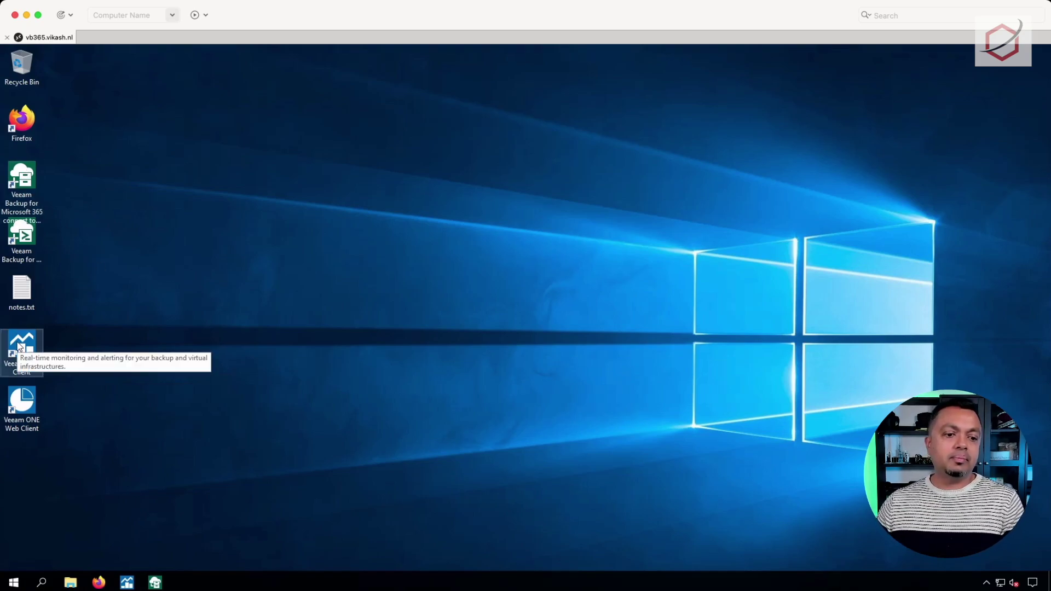
- Switch to Veeam ONE Client and begin adding a Microsoft 365 backup server with localhost as its address
click(127, 582)
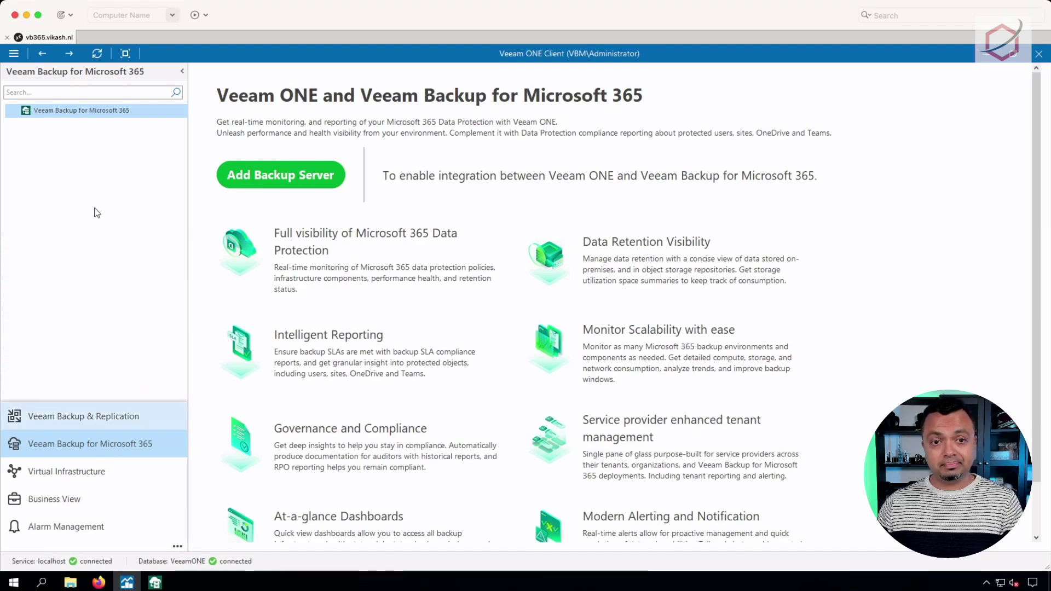
click(308, 179)
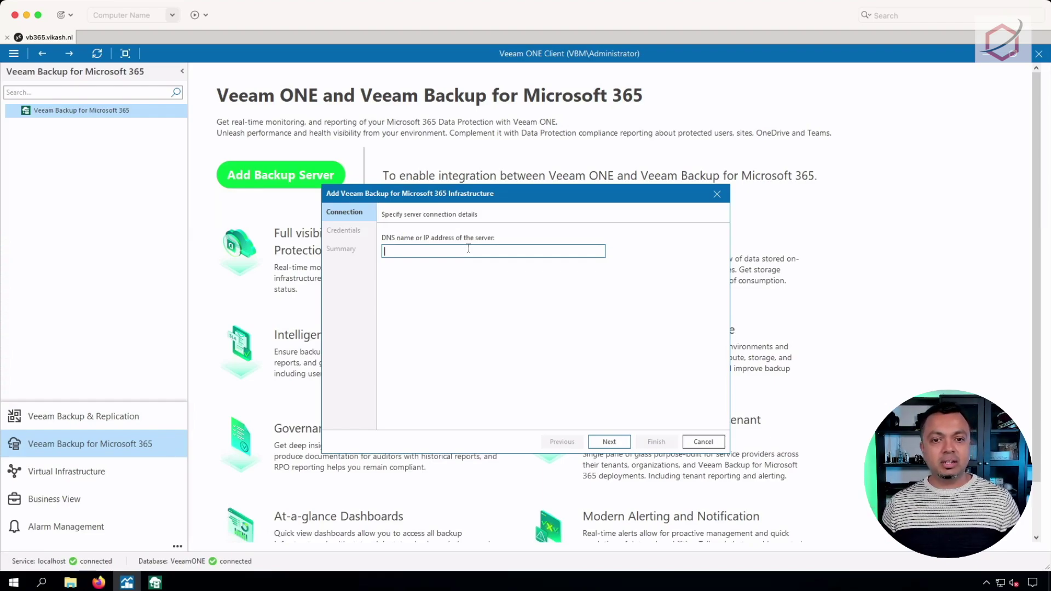
text(localhost)
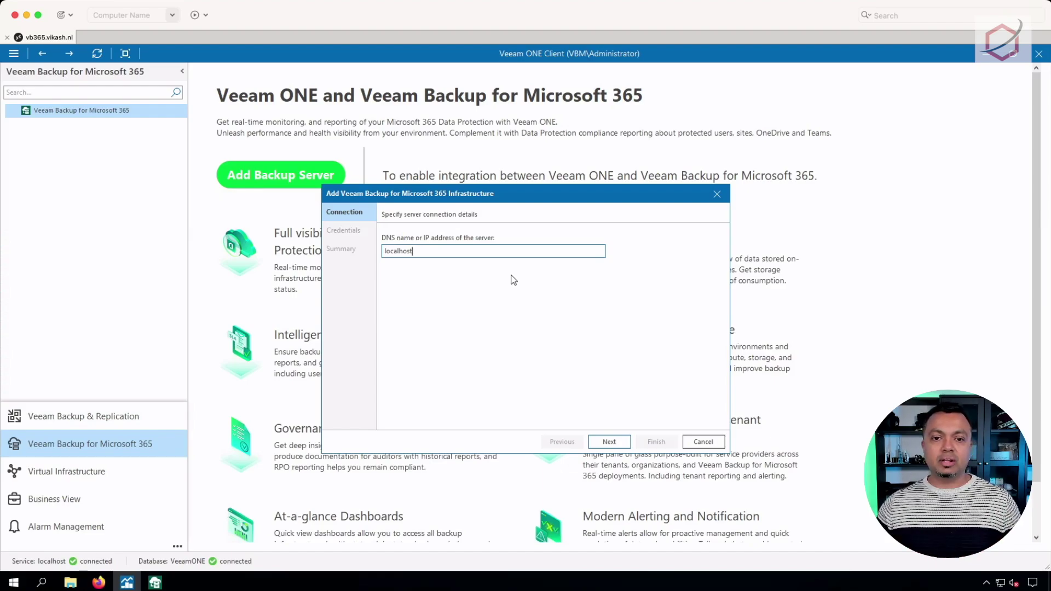
click(611, 442)
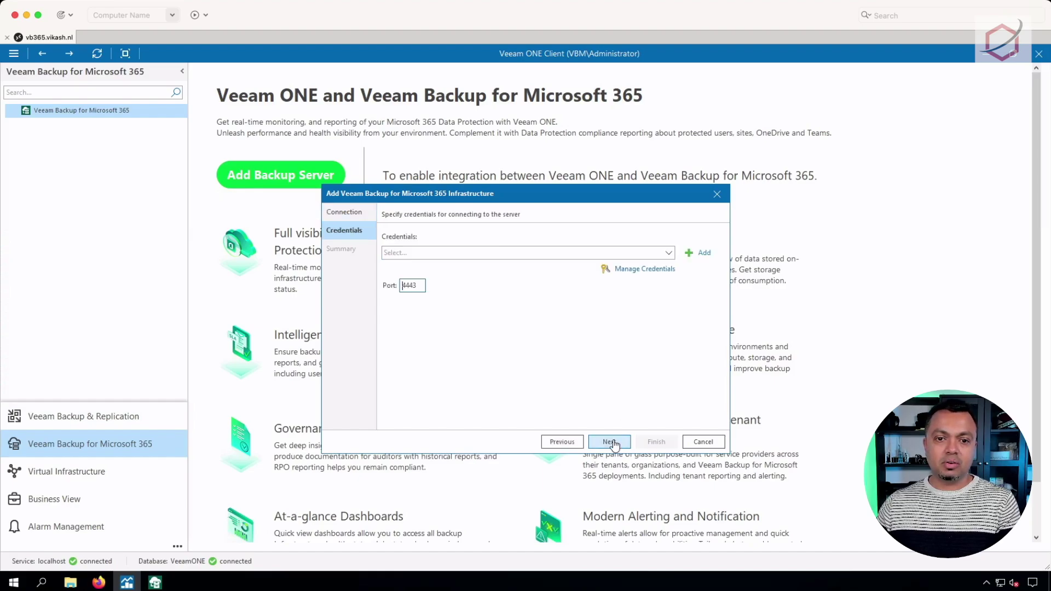
- Choose the stored administrator credentials for the server connection, keep port 4443 and proceed to the summary
click(577, 252)
click(512, 265)
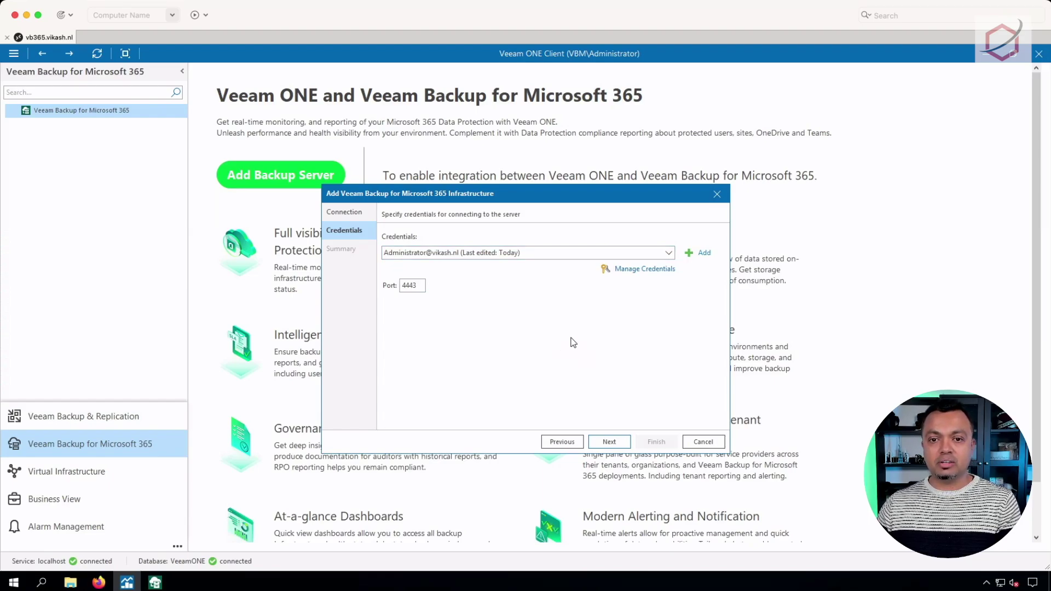
click(614, 441)
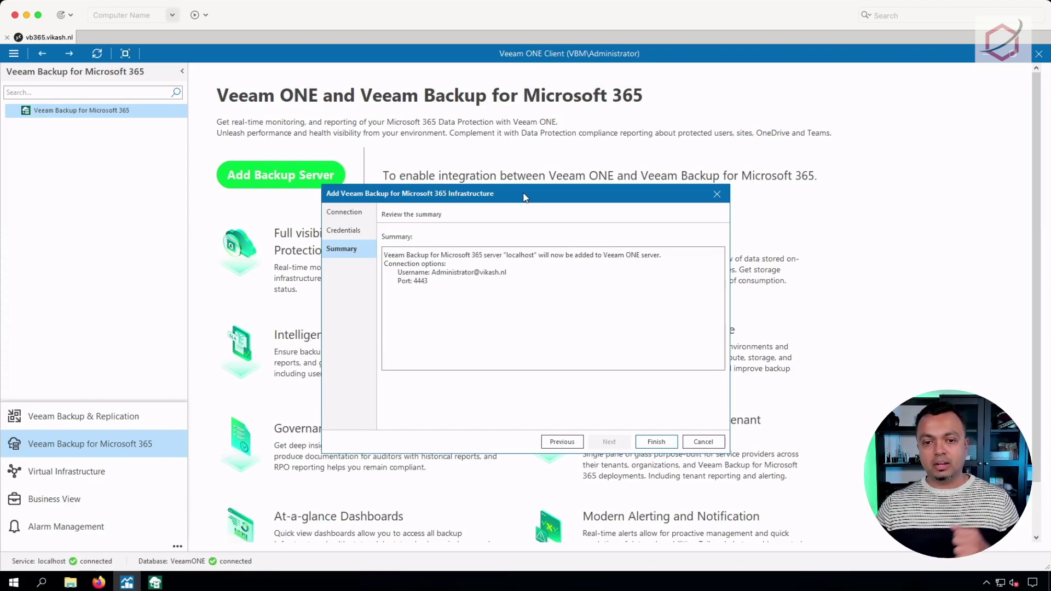
- Finish adding the localhost server to the monitored Microsoft 365 backup infrastructure and open its summary
click(656, 442)
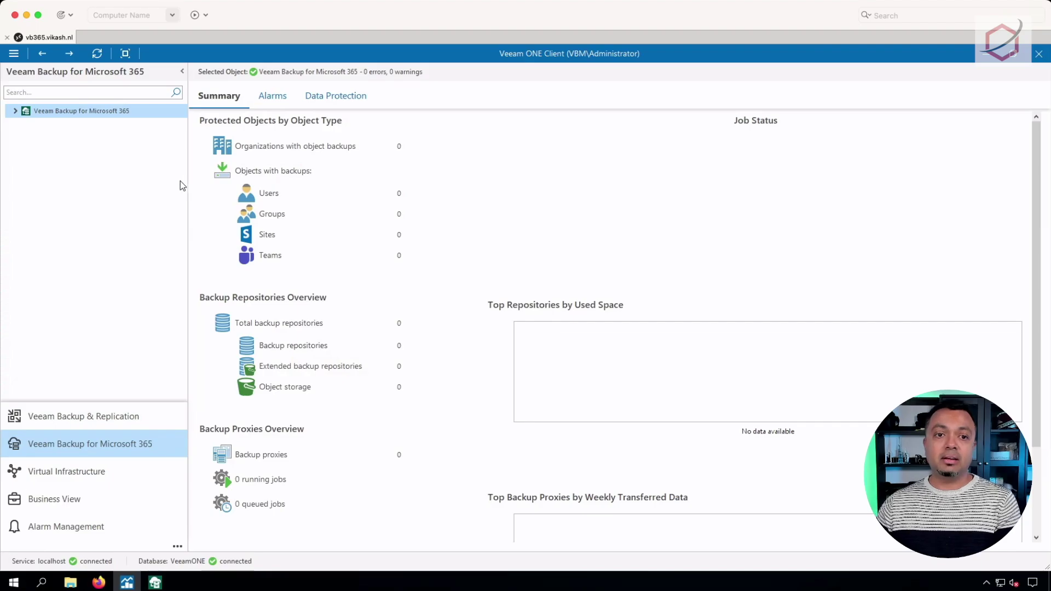
click(15, 112)
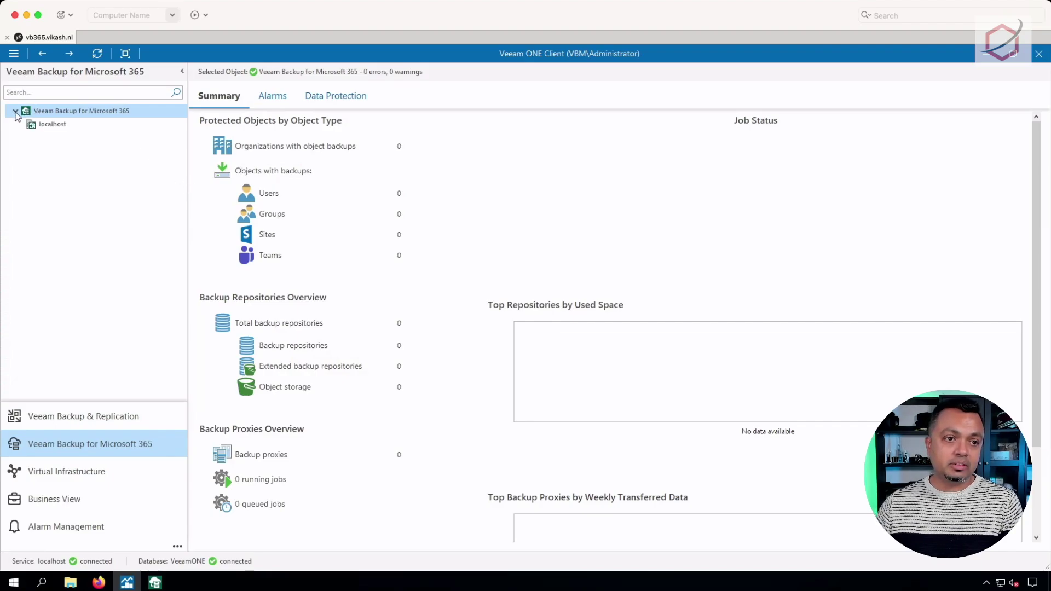
click(54, 125)
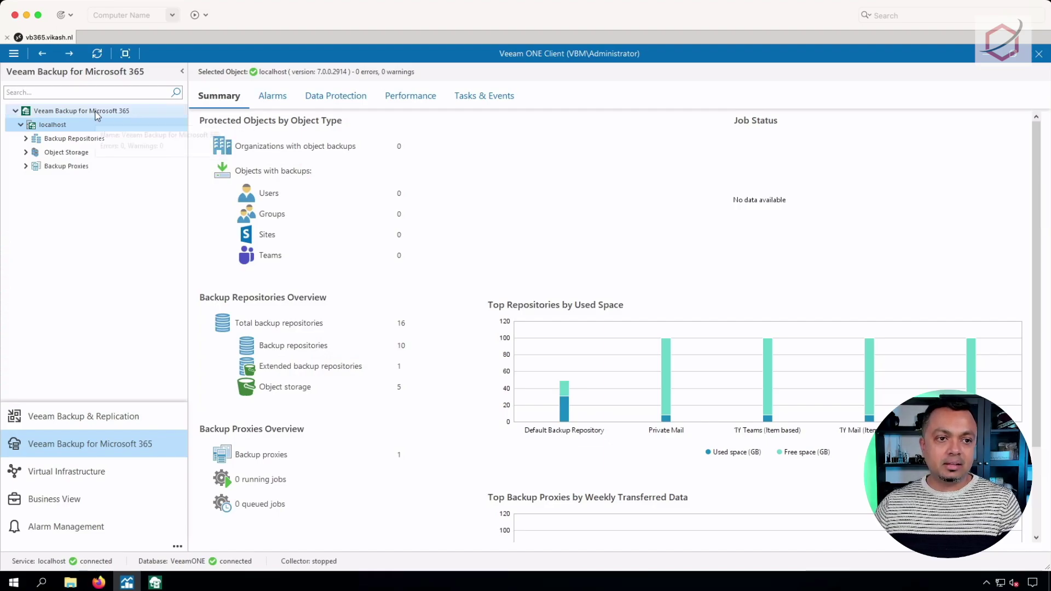
- Expand localhost's backup repositories, object storage and backup proxies, and view the summary of the VBM proxy
click(70, 140)
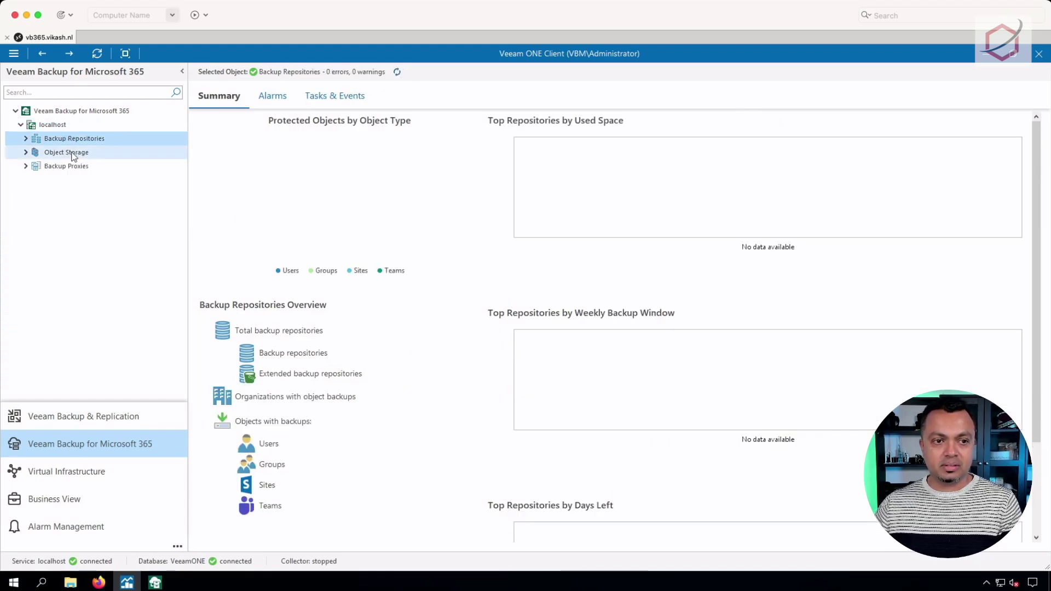
click(27, 140)
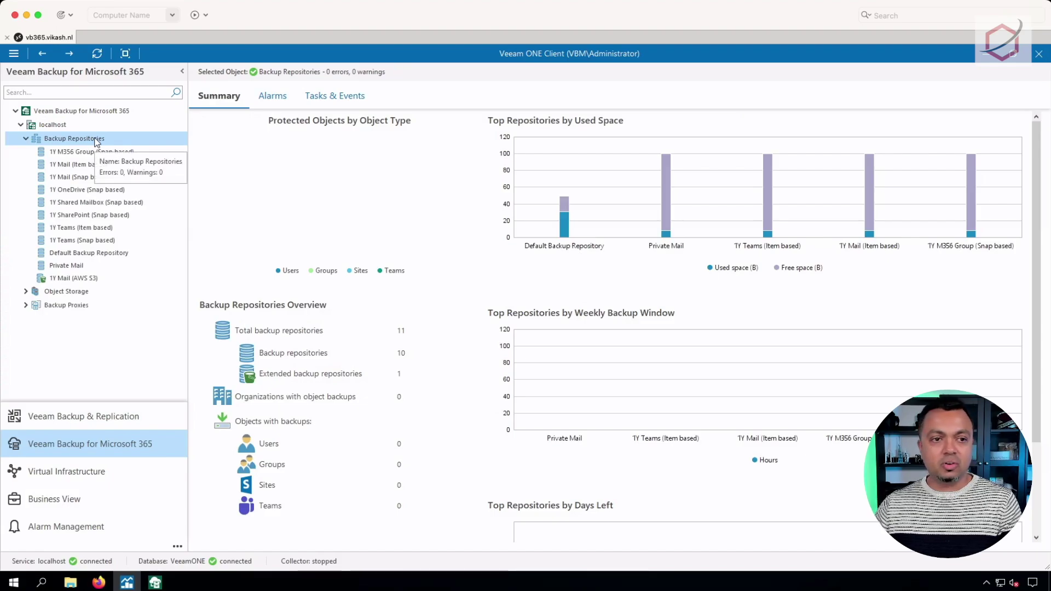
click(25, 292)
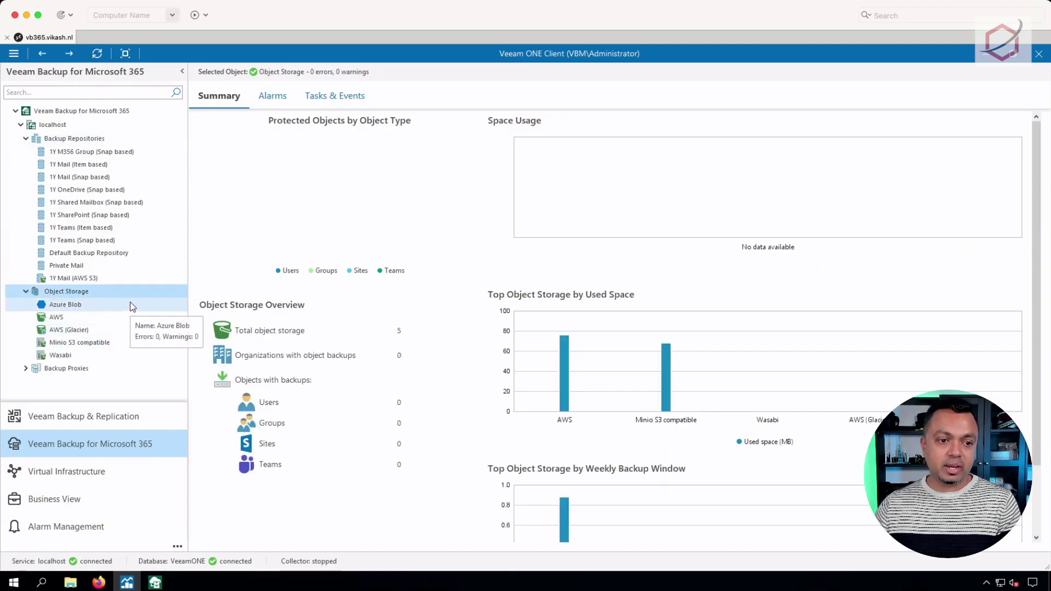
click(92, 372)
click(25, 368)
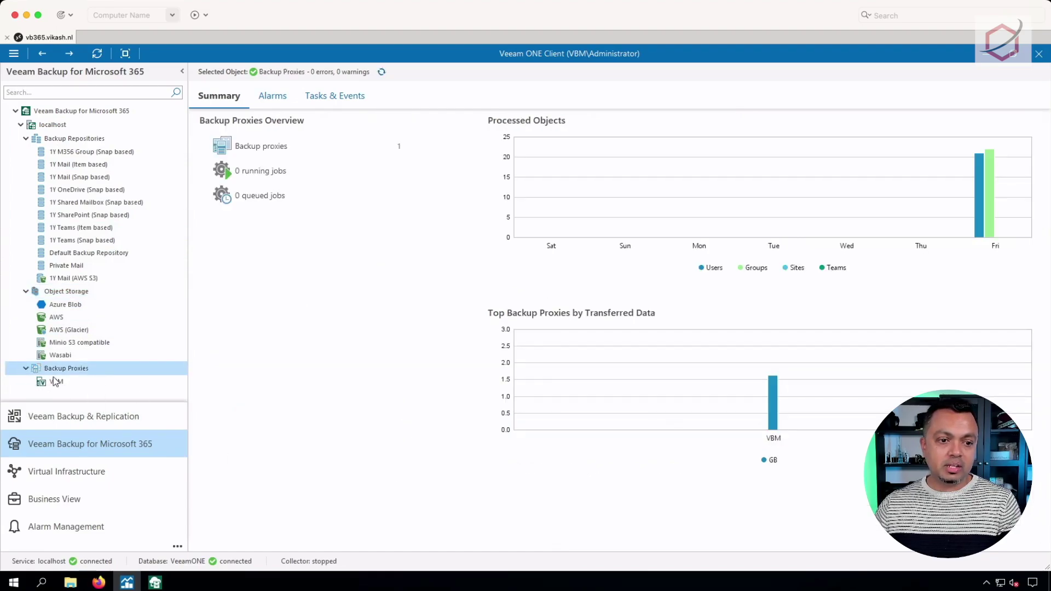
click(76, 383)
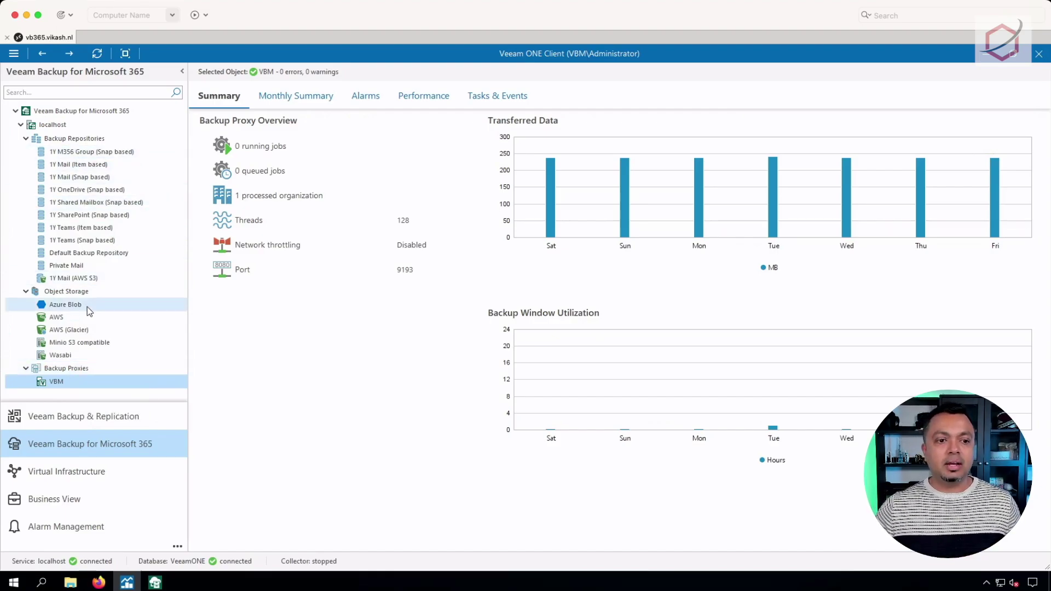
- Collapse the backup repositories list and review the repositories' summary charts, alarms, and tasks and events
click(31, 140)
click(28, 139)
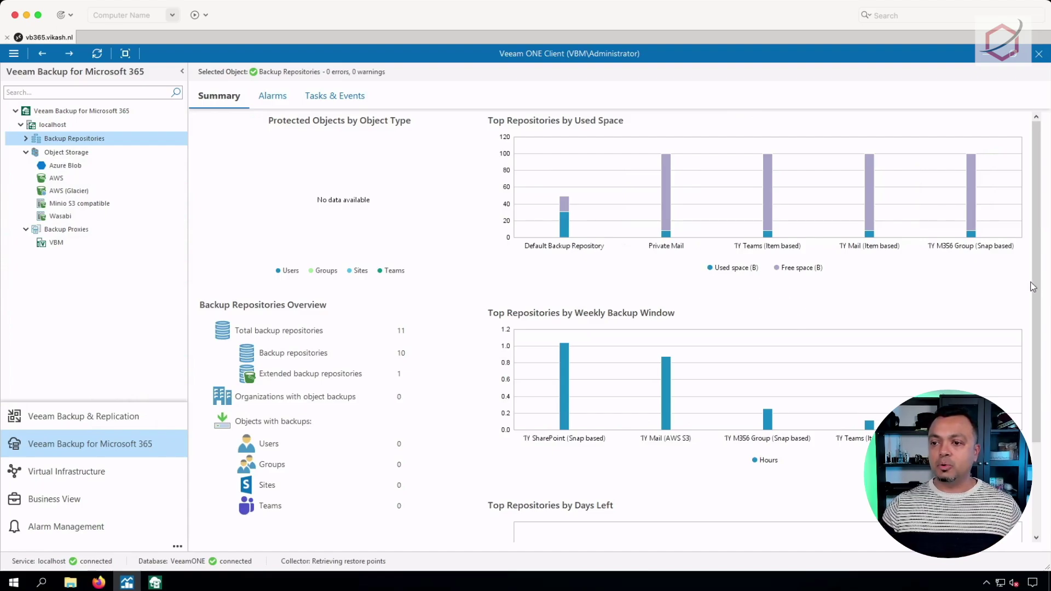
drag(1033, 286, 1037, 376)
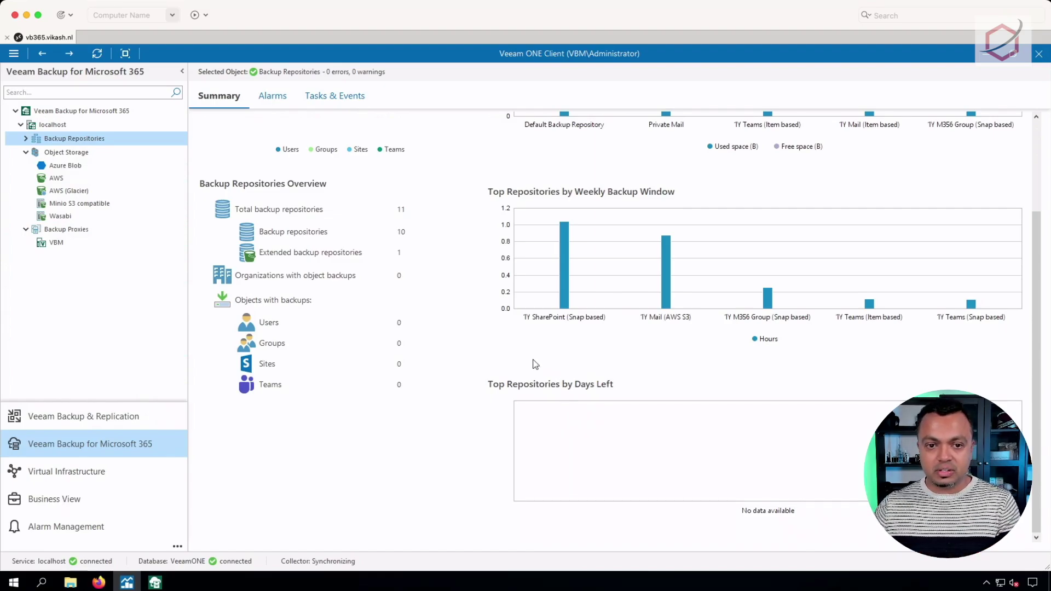
scroll(339, 129, up, 3)
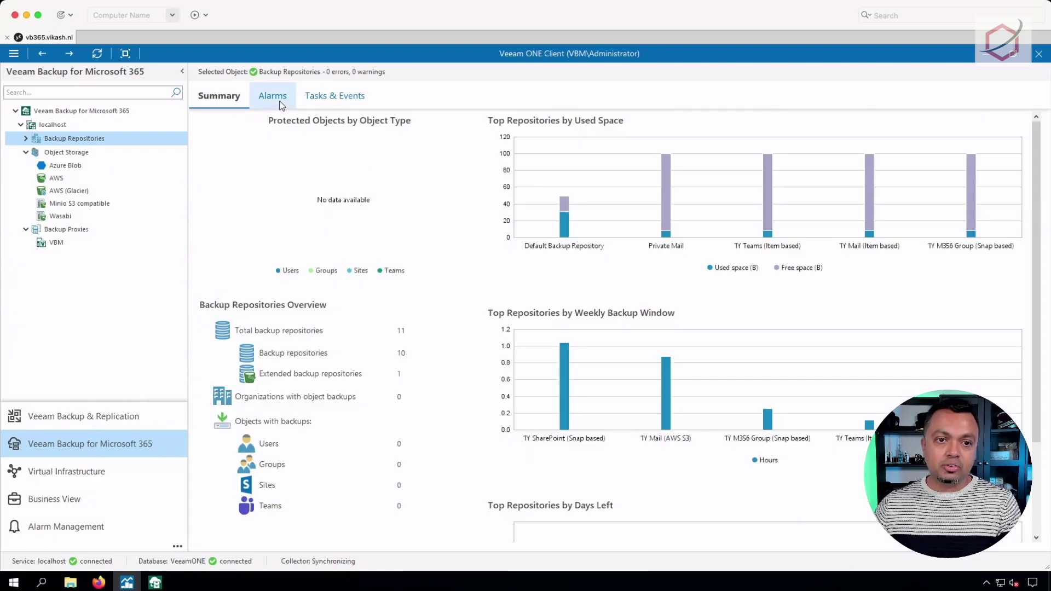
click(282, 104)
click(324, 101)
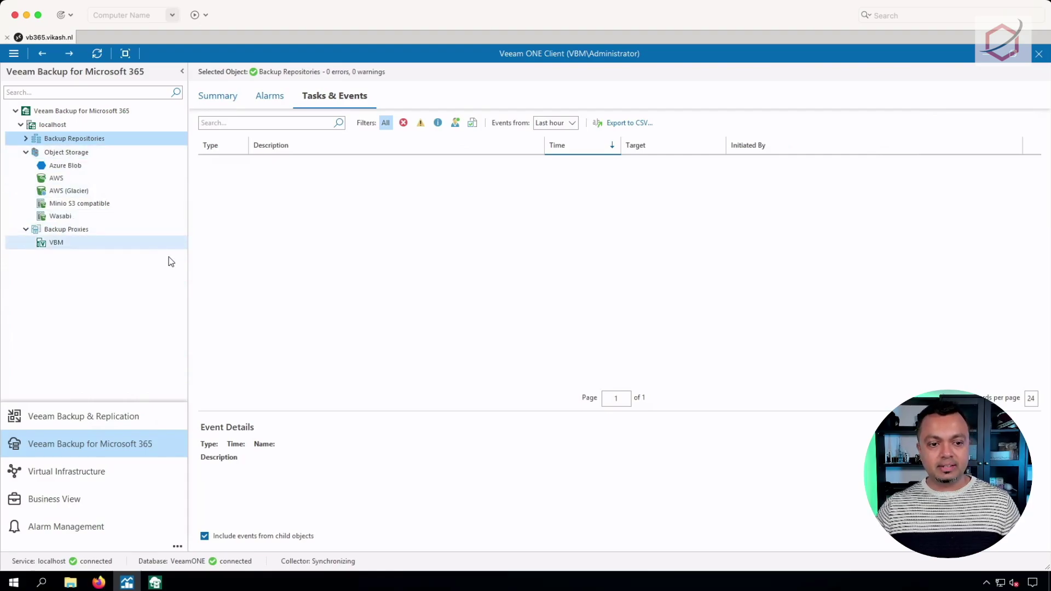
- View the predefined alarm definitions for Veeam Backup for Microsoft 365 in Alarm Management
click(74, 527)
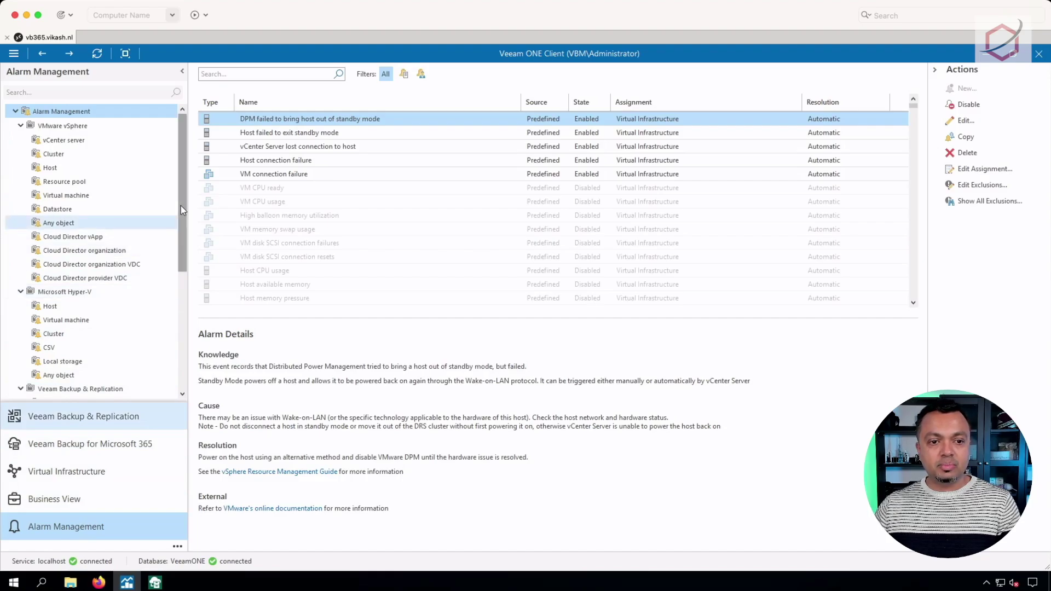
drag(180, 205, 181, 322)
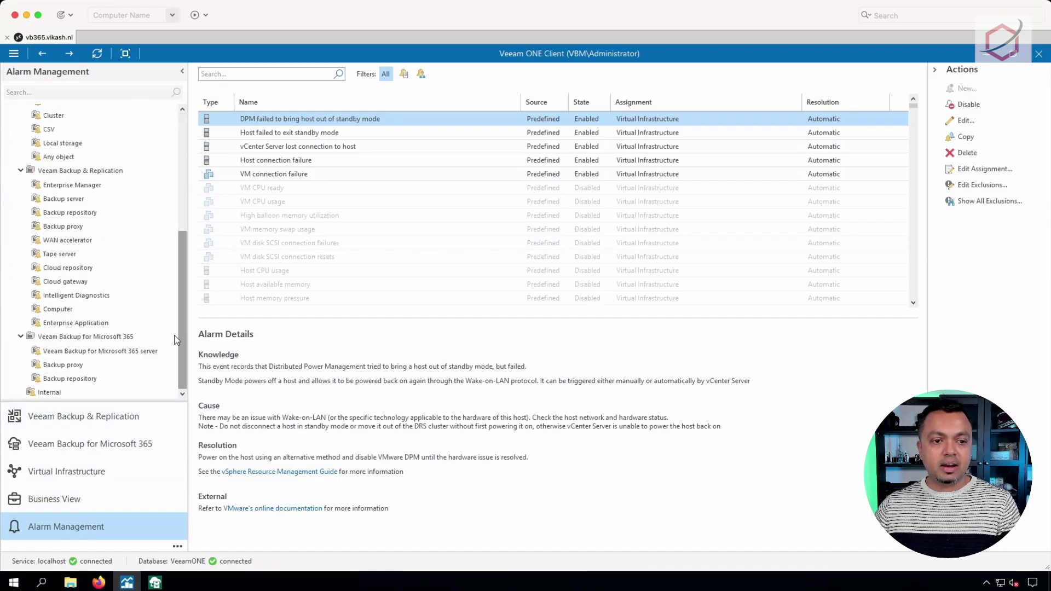
click(120, 338)
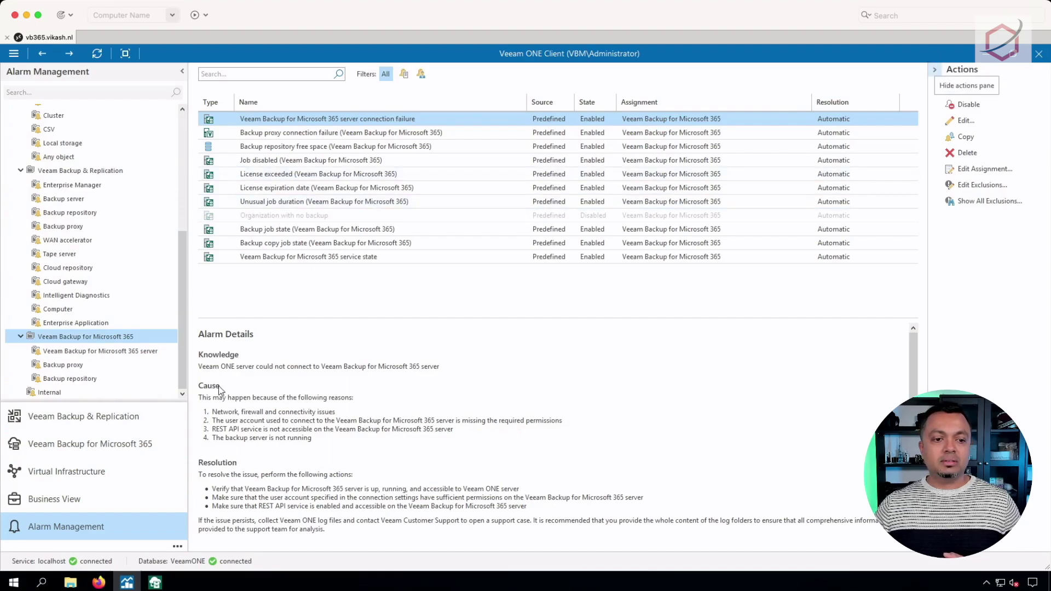
- Return to the Microsoft 365 backup infrastructure, view localhost's alarms and expand the unusual job duration warning down to its affected job
click(121, 452)
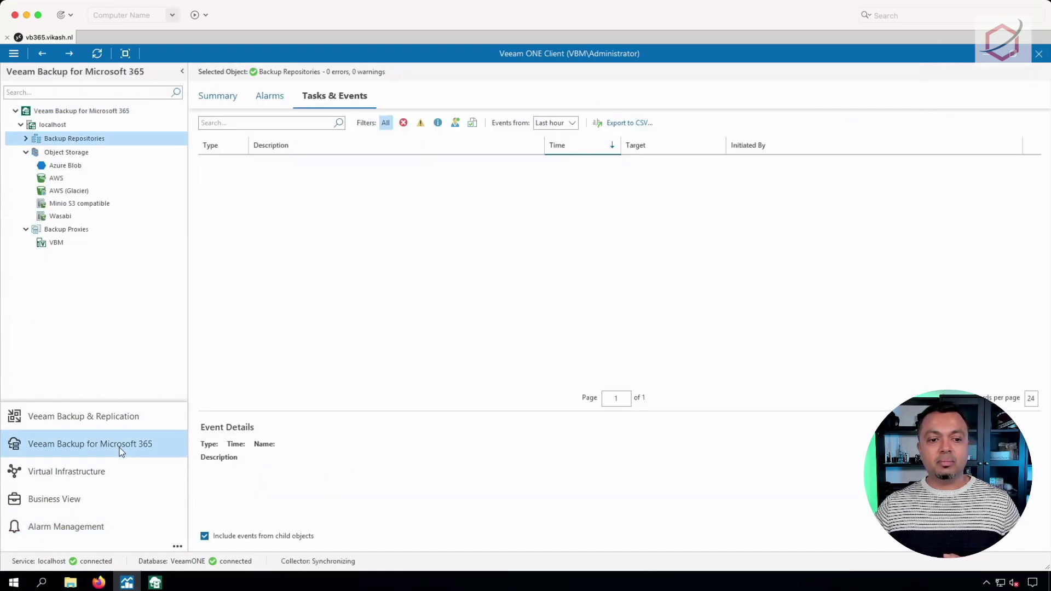
click(64, 127)
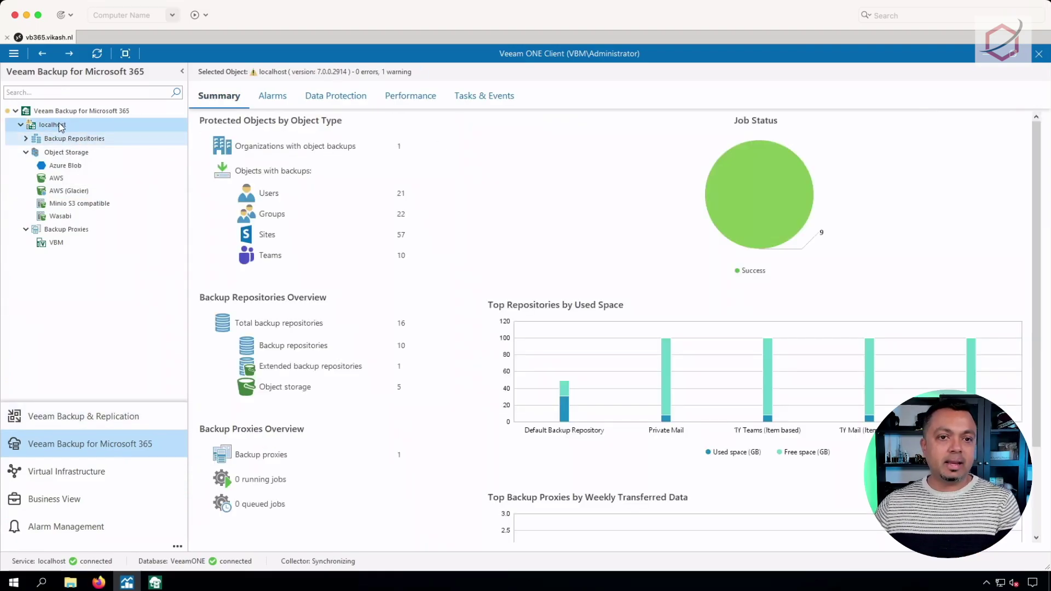
click(288, 99)
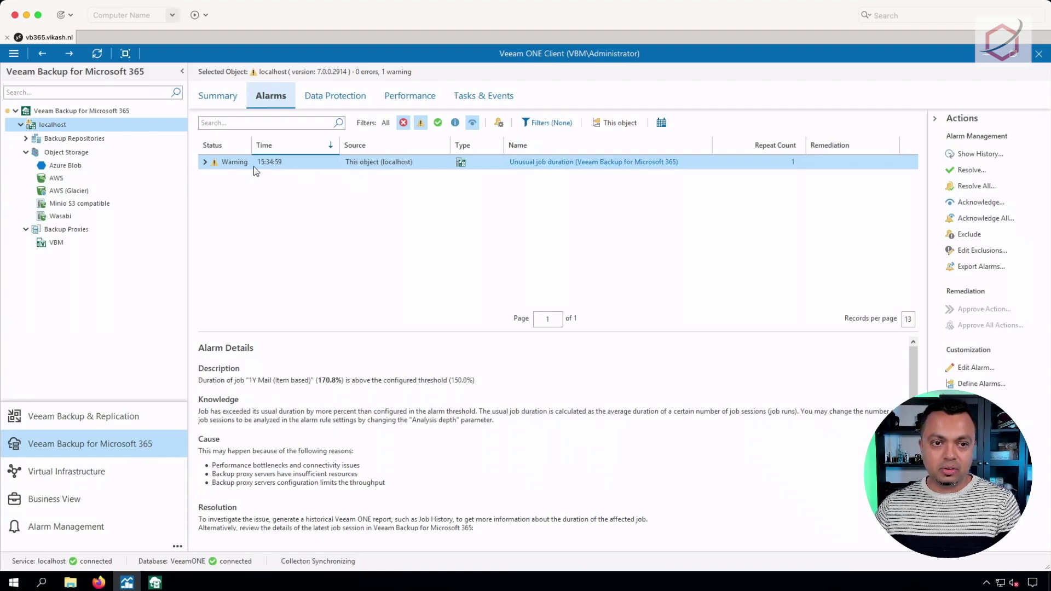
click(205, 163)
click(421, 178)
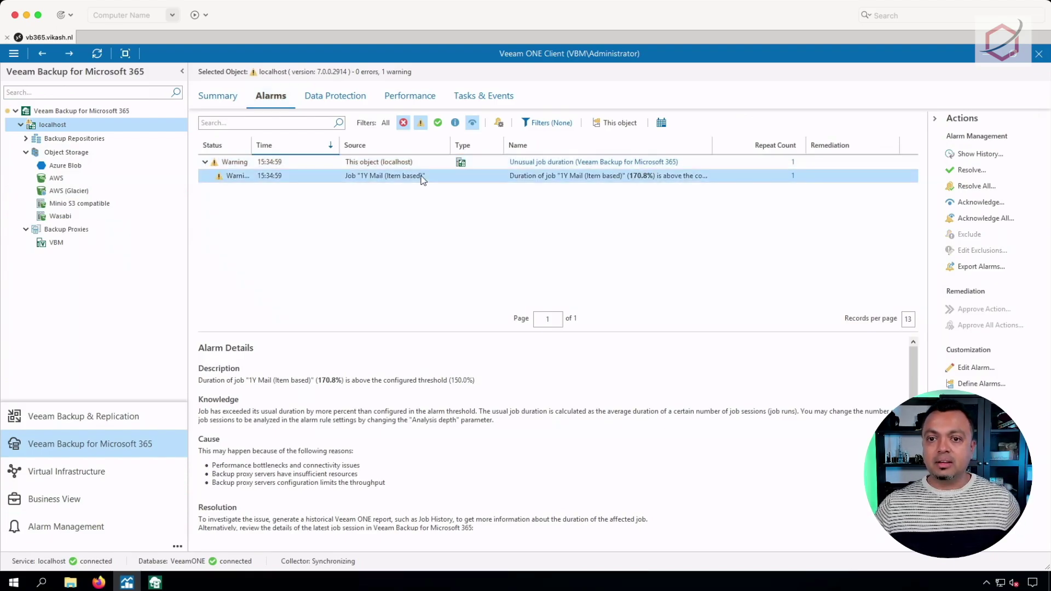